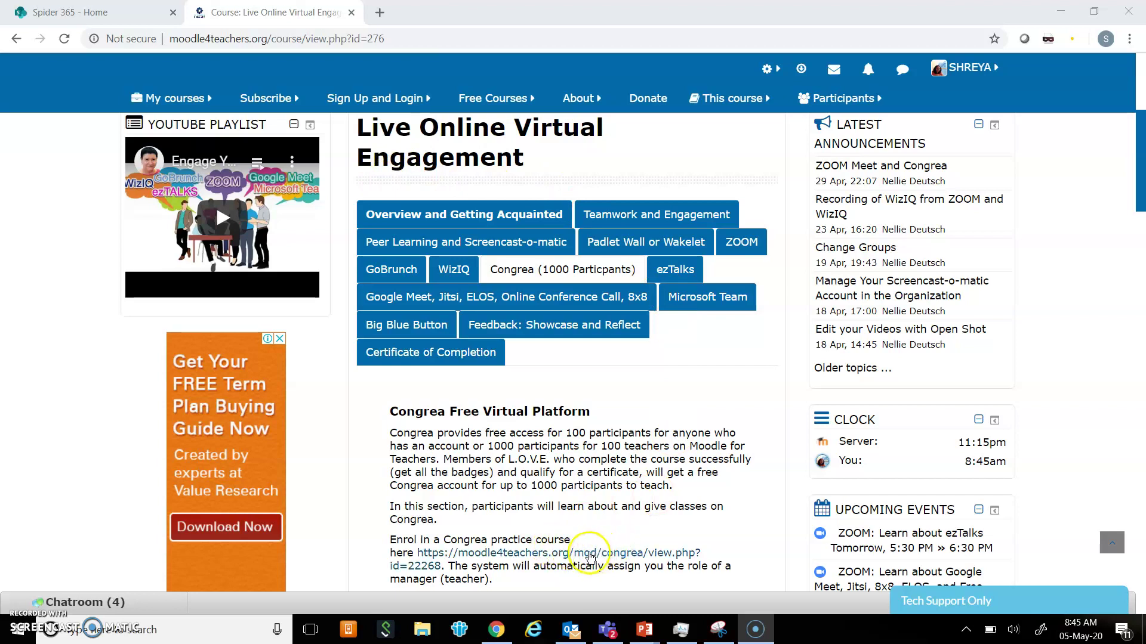
Open the Congrea practice course's Schedule a session tab and start adding a new session
{"action": "left_click", "coordinate": [578, 558]}
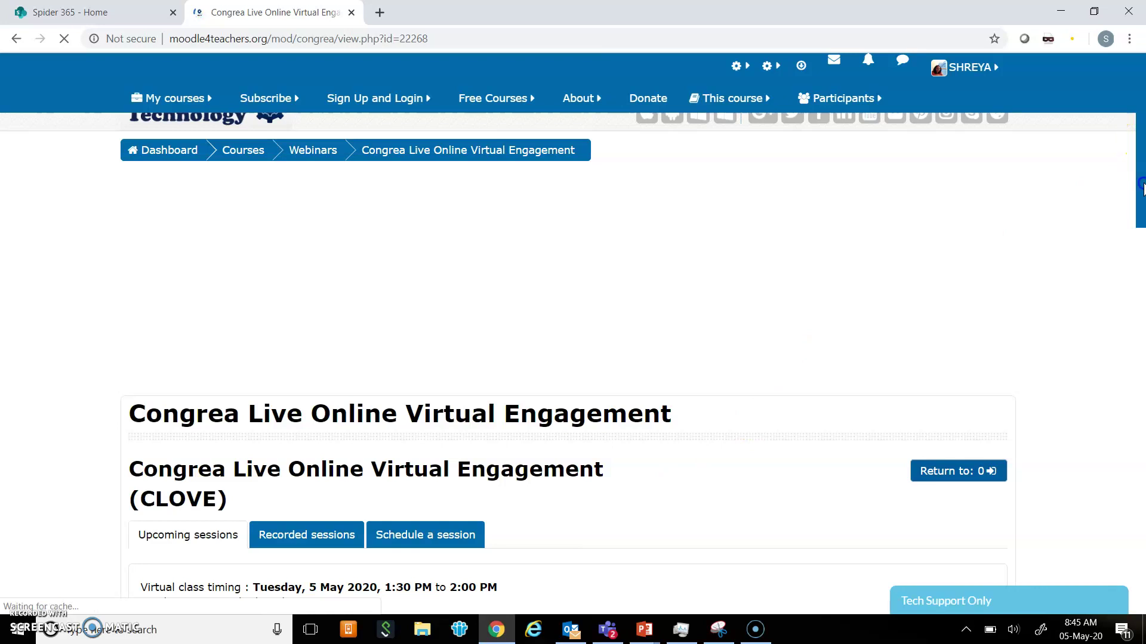
{"action": "left_click_drag", "start_coordinate": [1141, 185], "coordinate": [1141, 212]}
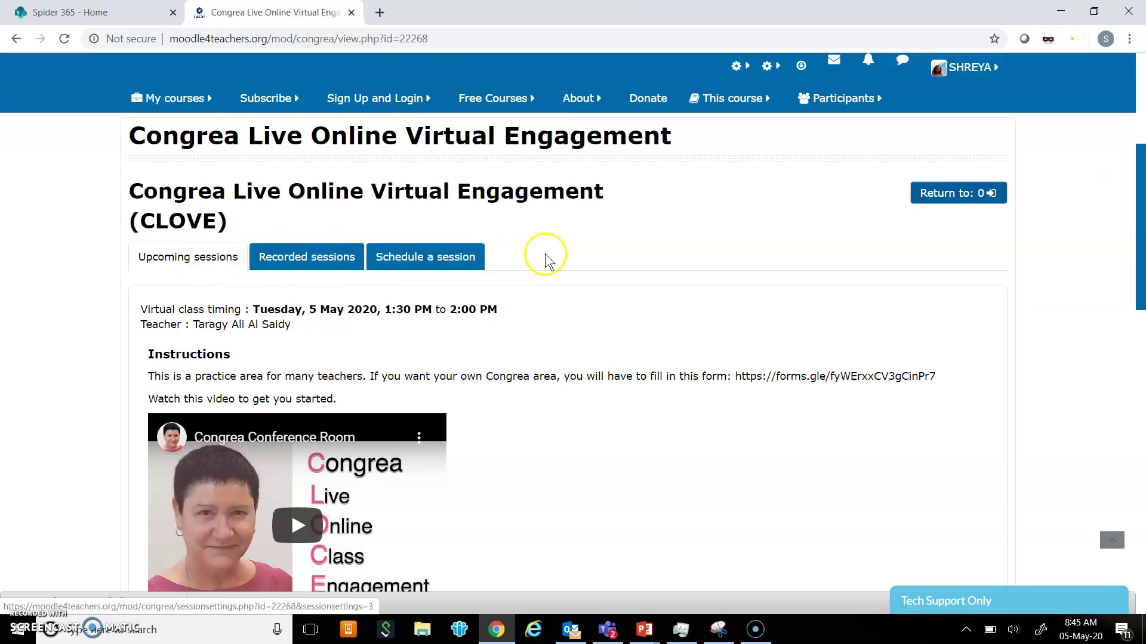
{"action": "left_click", "coordinate": [413, 260]}
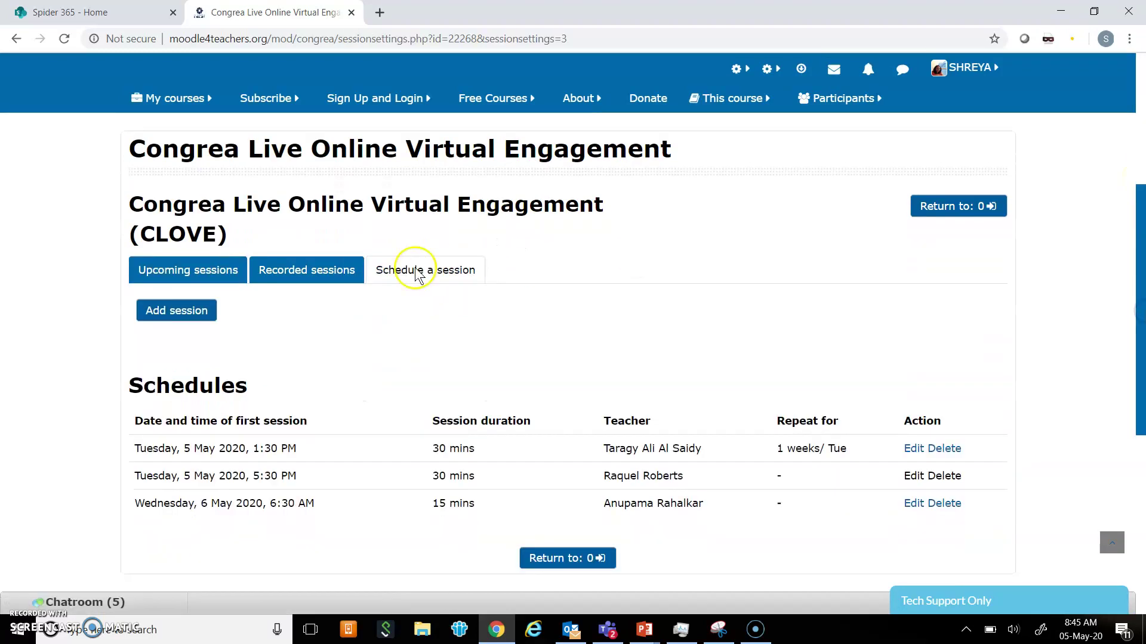
{"action": "left_click", "coordinate": [156, 314]}
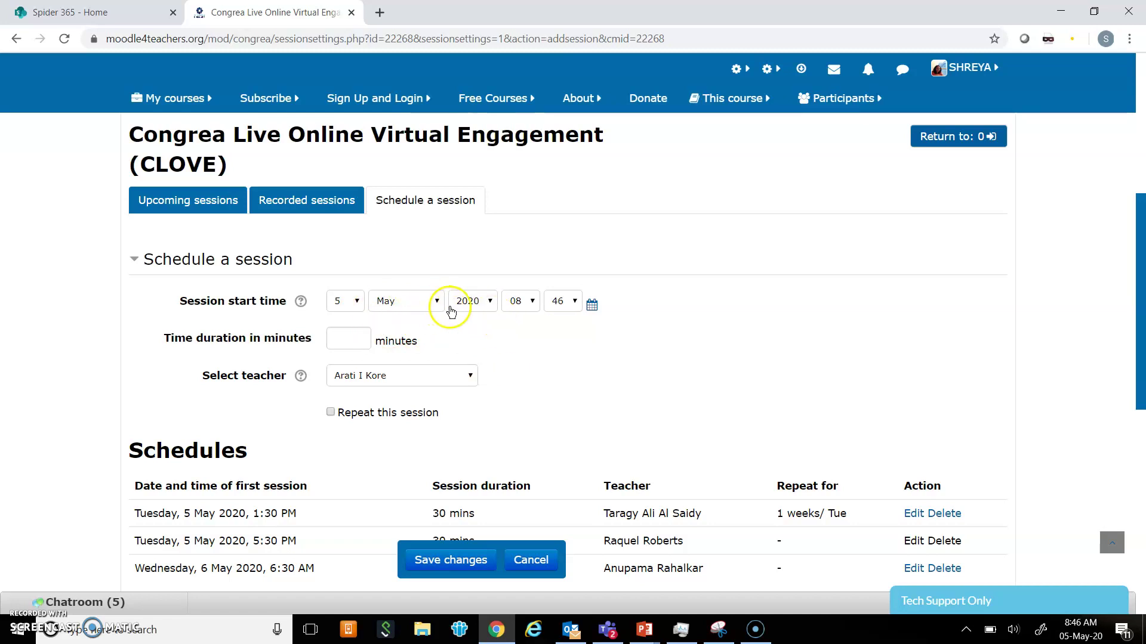
Set the session start to 08:50 and the duration to 10 minutes
{"action": "left_click", "coordinate": [577, 303]}
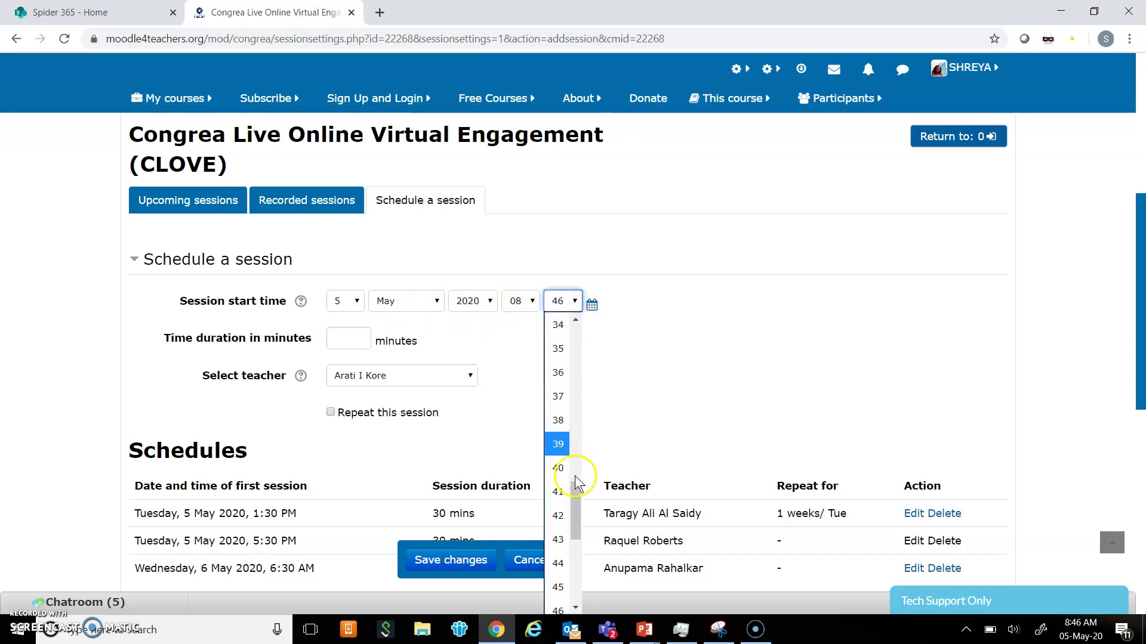
{"action": "left_click_drag", "start_coordinate": [573, 485], "coordinate": [574, 520]}
{"action": "left_click", "coordinate": [558, 545]}
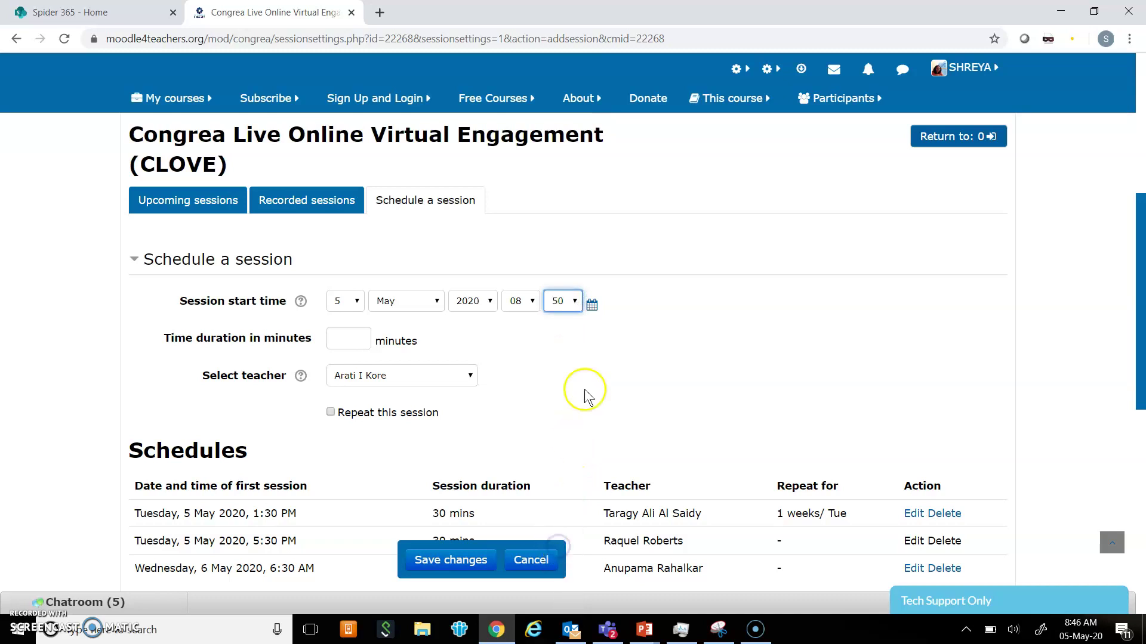
{"action": "left_click", "coordinate": [659, 332]}
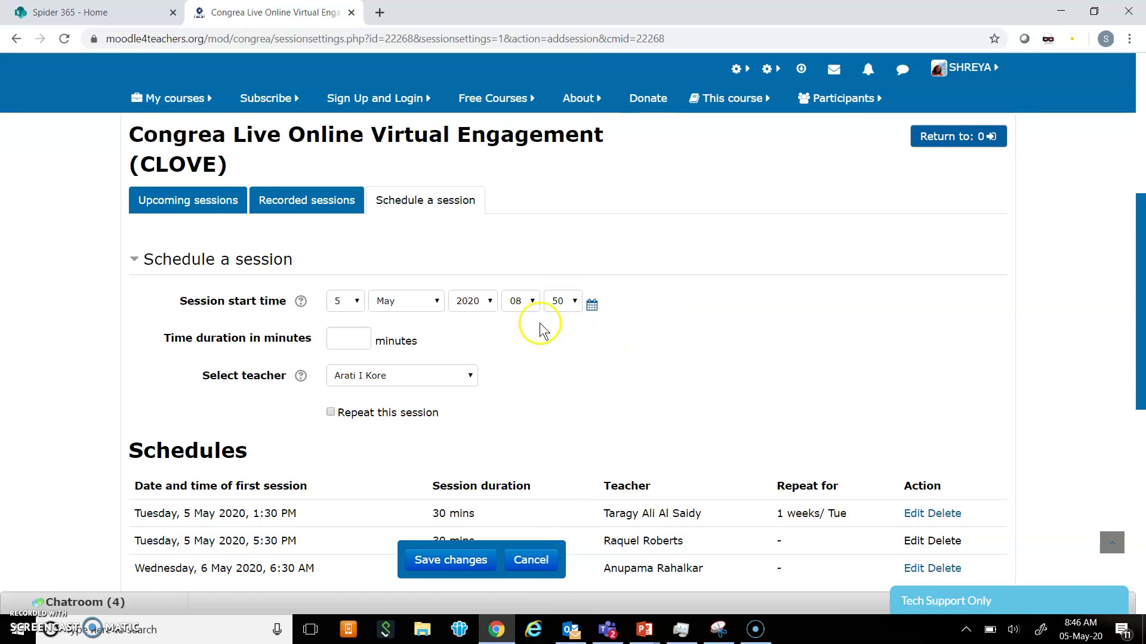
{"action": "left_click", "coordinate": [333, 335]}
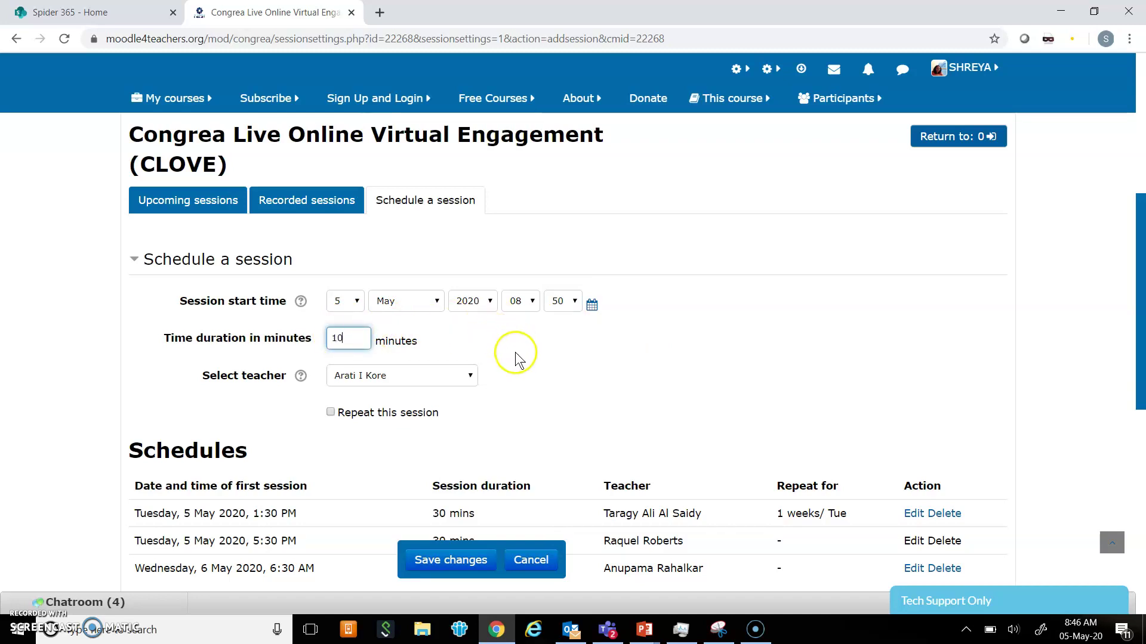
Select yourself as the session's teacher
{"action": "left_click", "coordinate": [471, 376]}
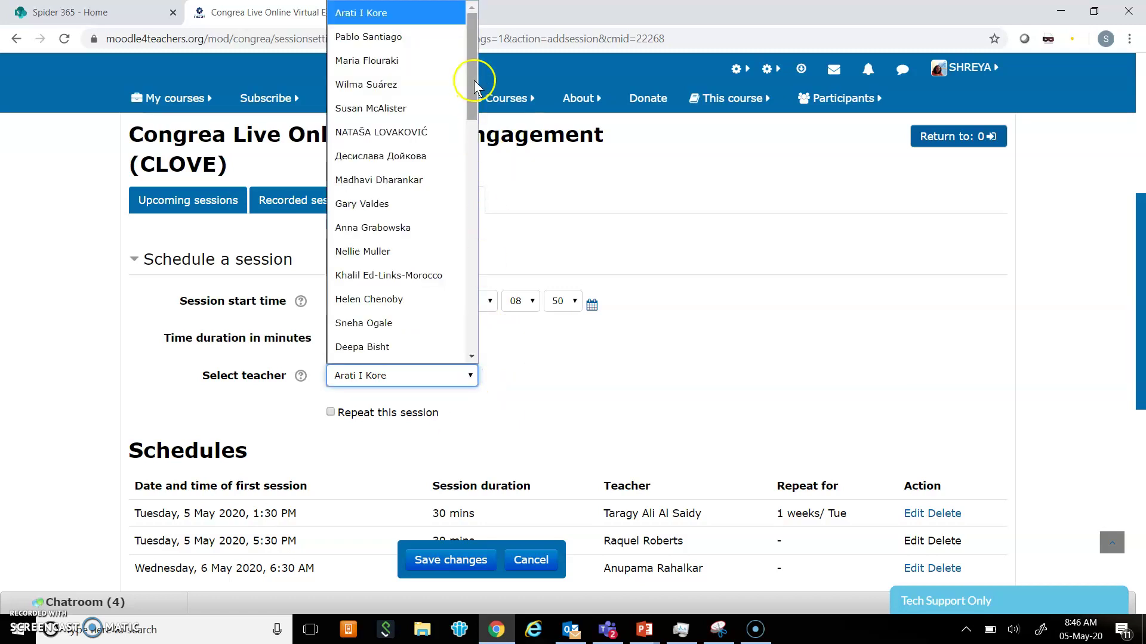
{"action": "left_click_drag", "start_coordinate": [474, 80], "coordinate": [473, 323]}
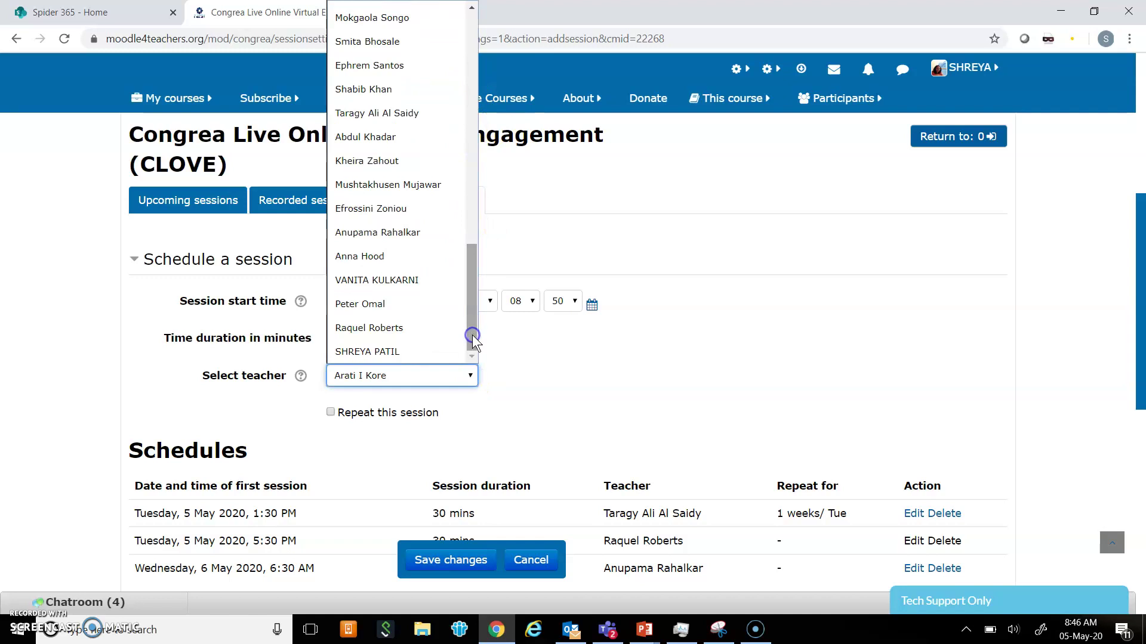
{"action": "left_click", "coordinate": [436, 351]}
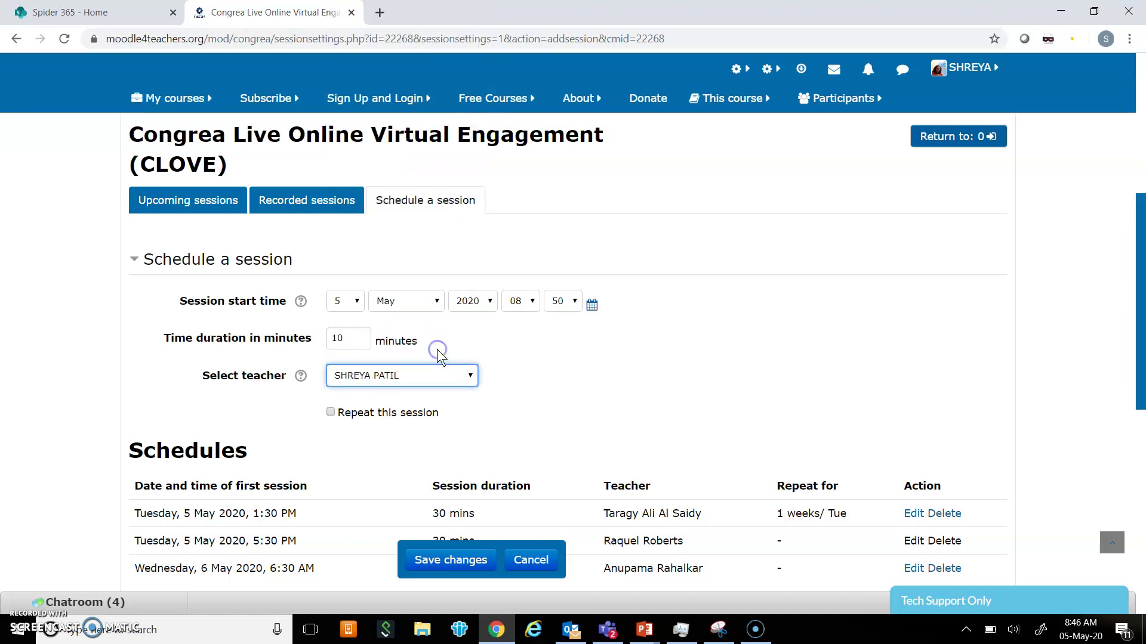
{"action": "left_click", "coordinate": [519, 388]}
{"action": "left_click_drag", "start_coordinate": [472, 411], "coordinate": [411, 419]}
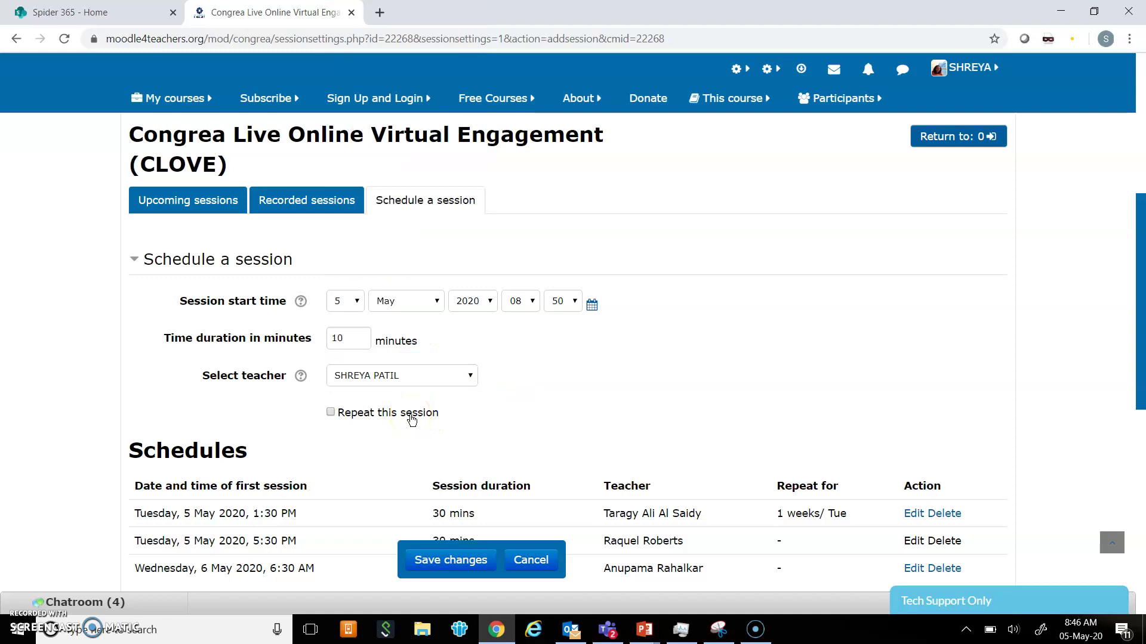
Make the session repeat weekly for 1 week
{"action": "left_click", "coordinate": [412, 419]}
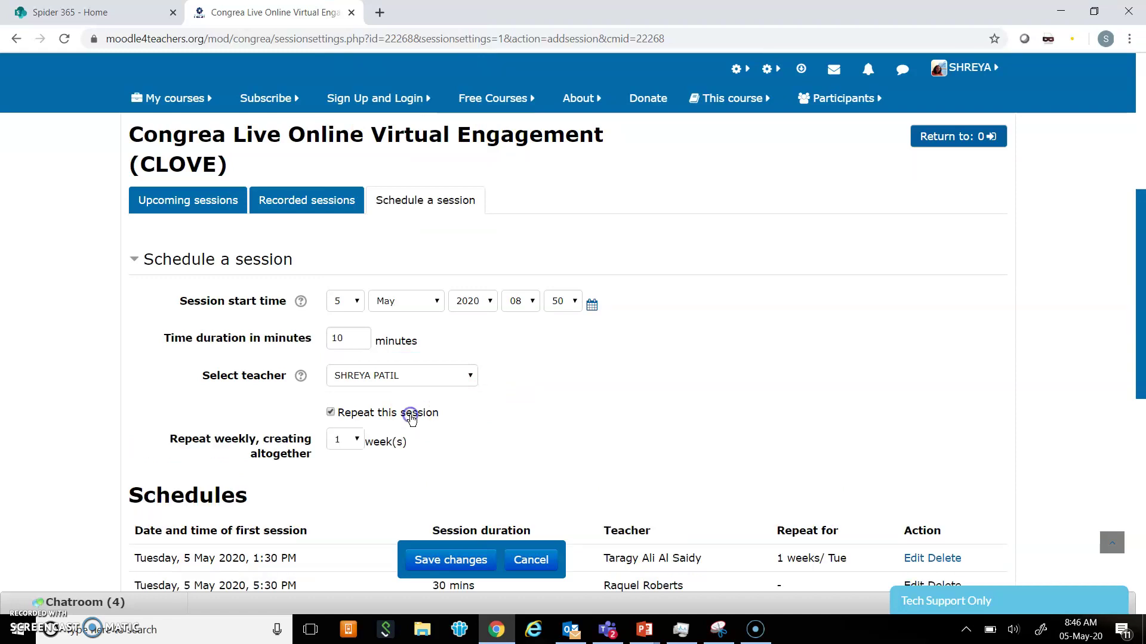
{"action": "left_click", "coordinate": [356, 441]}
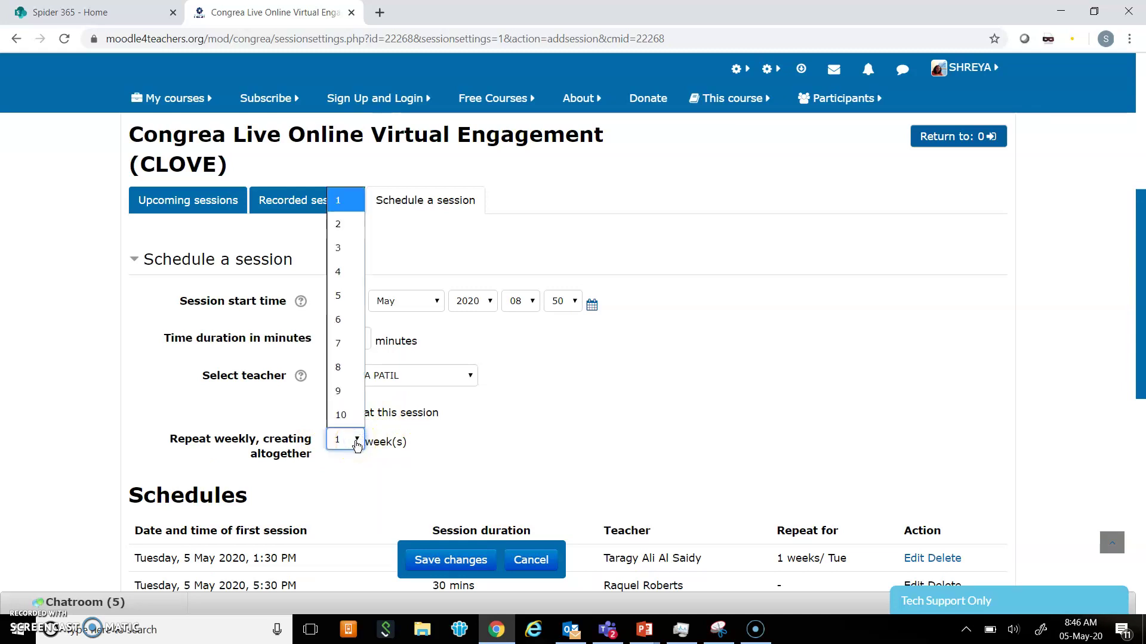
{"action": "left_click", "coordinate": [482, 441]}
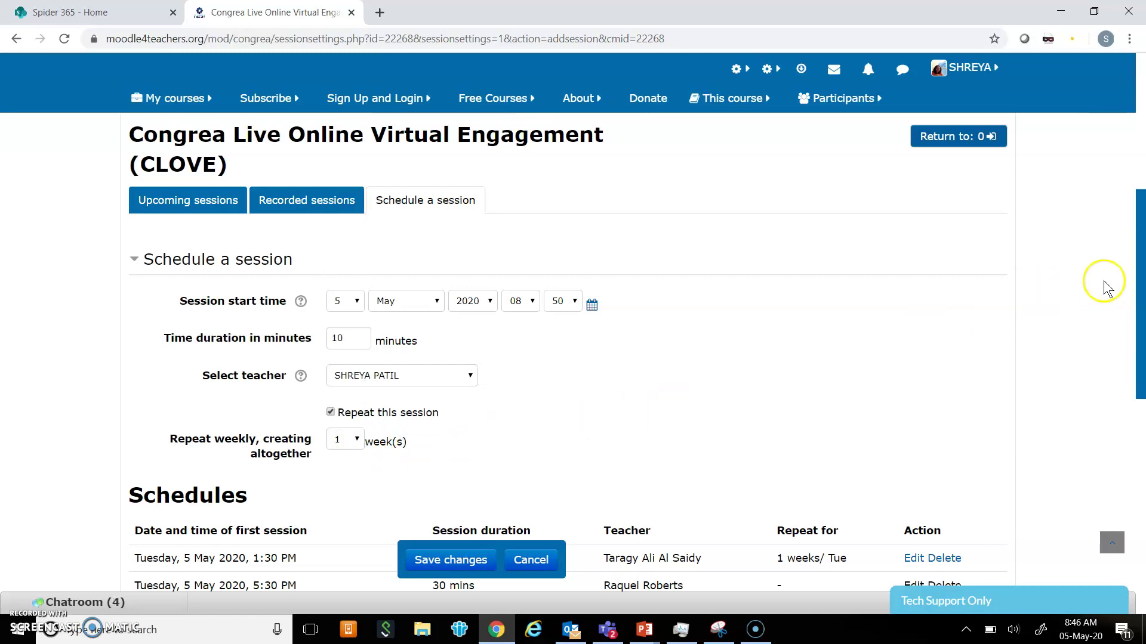
{"action": "scroll", "coordinate": [1104, 282], "scroll_direction": "down", "scroll_amount": 5}
{"action": "left_click", "coordinate": [437, 560]}
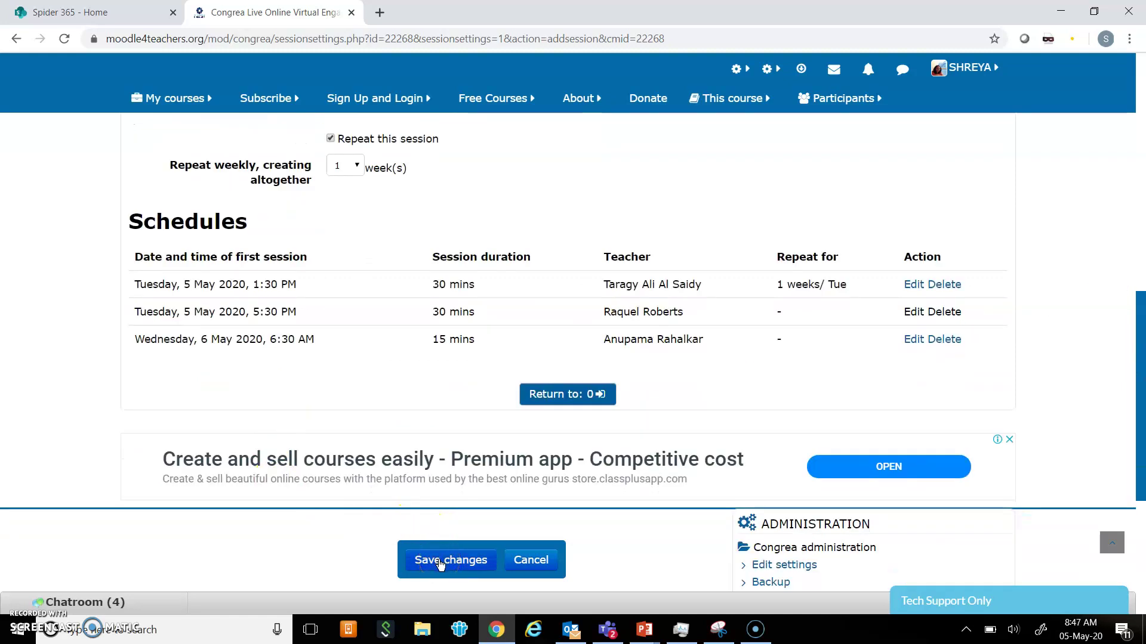
Save the session and check the new 5 May 2020, 8:50 AM, 10-minute entry in Schedules
{"action": "left_click", "coordinate": [440, 561]}
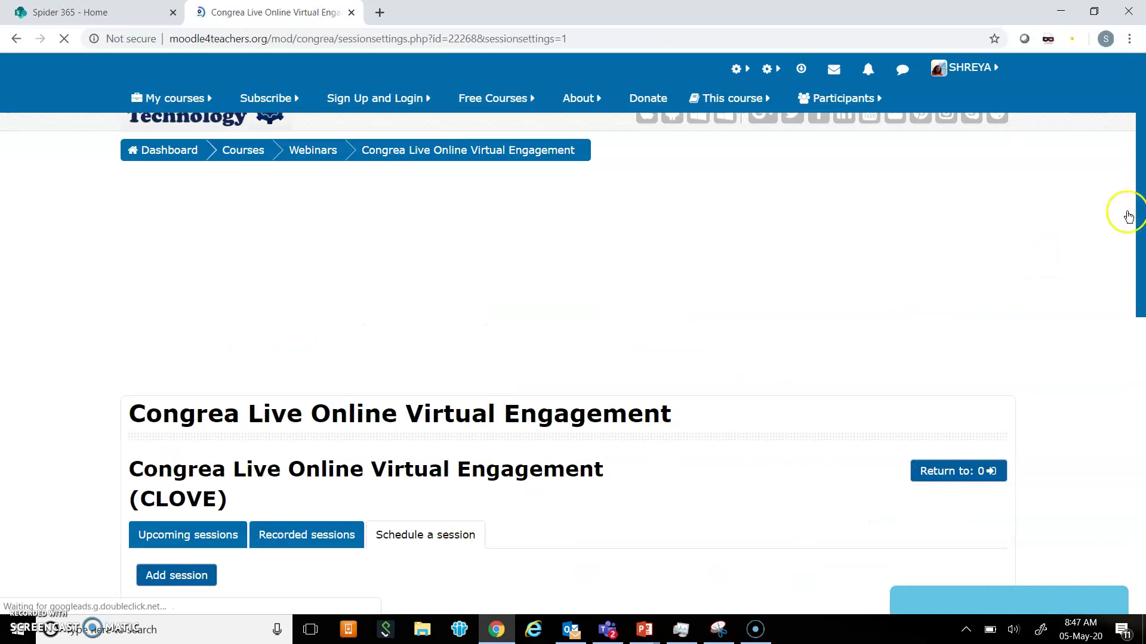
{"action": "left_click_drag", "start_coordinate": [1139, 202], "coordinate": [1141, 336]}
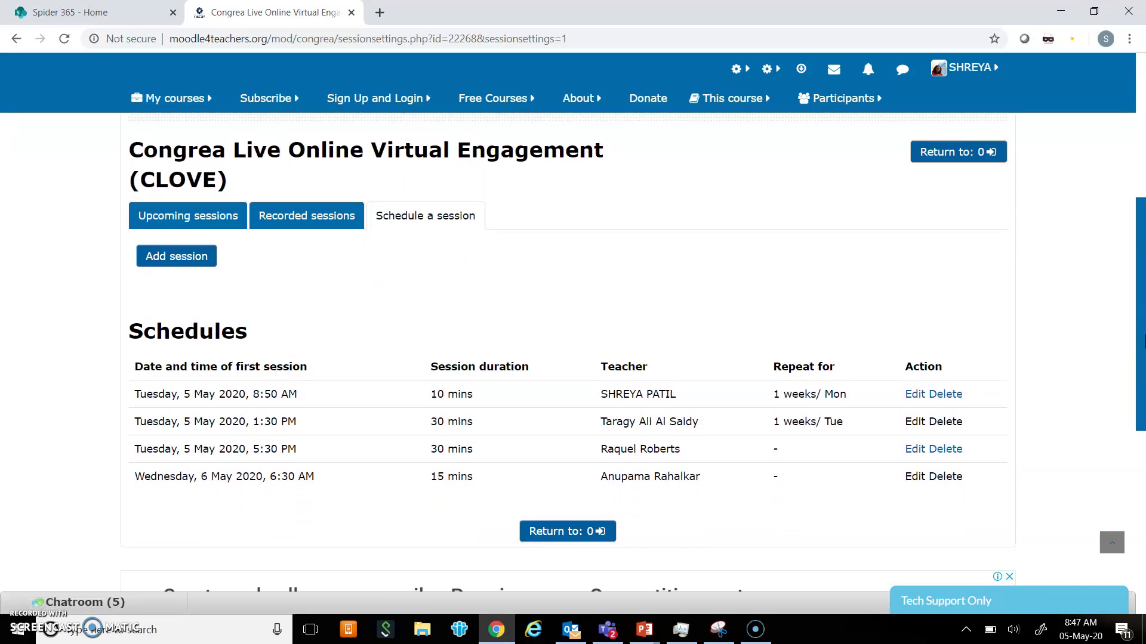
{"action": "left_click_drag", "start_coordinate": [1141, 337], "coordinate": [1140, 358]}
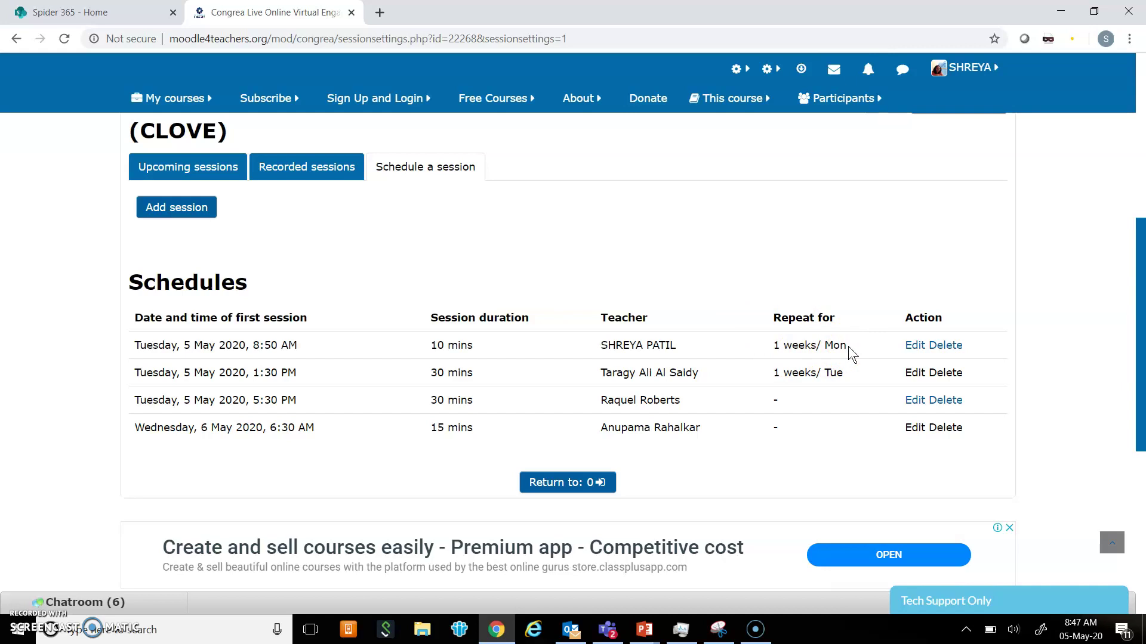
Edit the 8:50 AM session to untick 'Repeat this session' and save it
{"action": "left_click", "coordinate": [918, 349]}
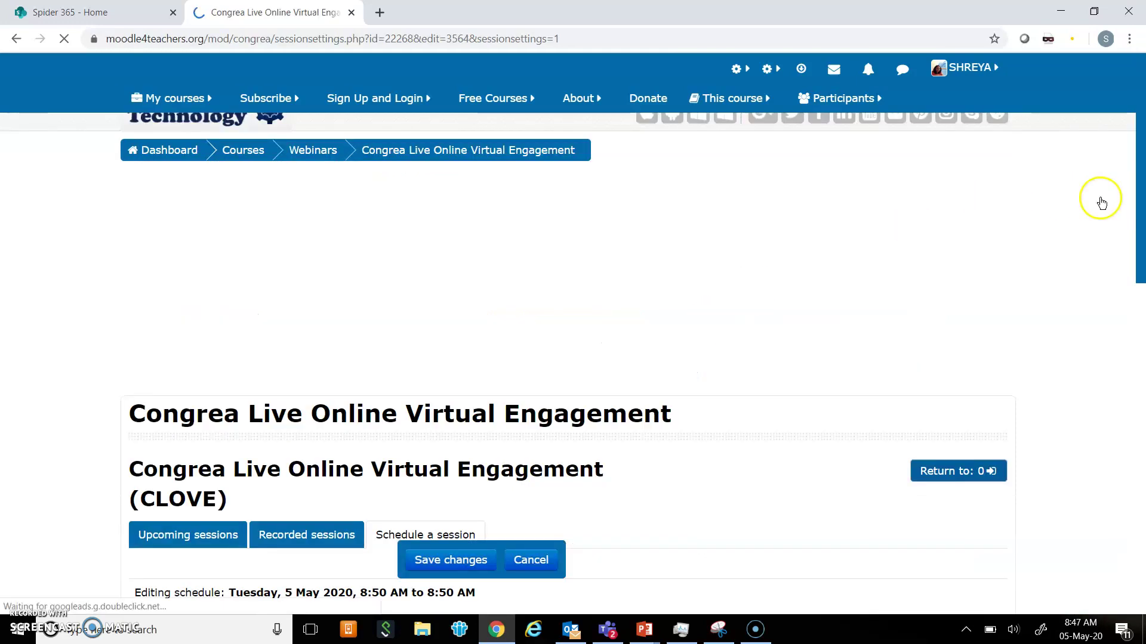
{"action": "left_click_drag", "start_coordinate": [1141, 203], "coordinate": [1140, 316]}
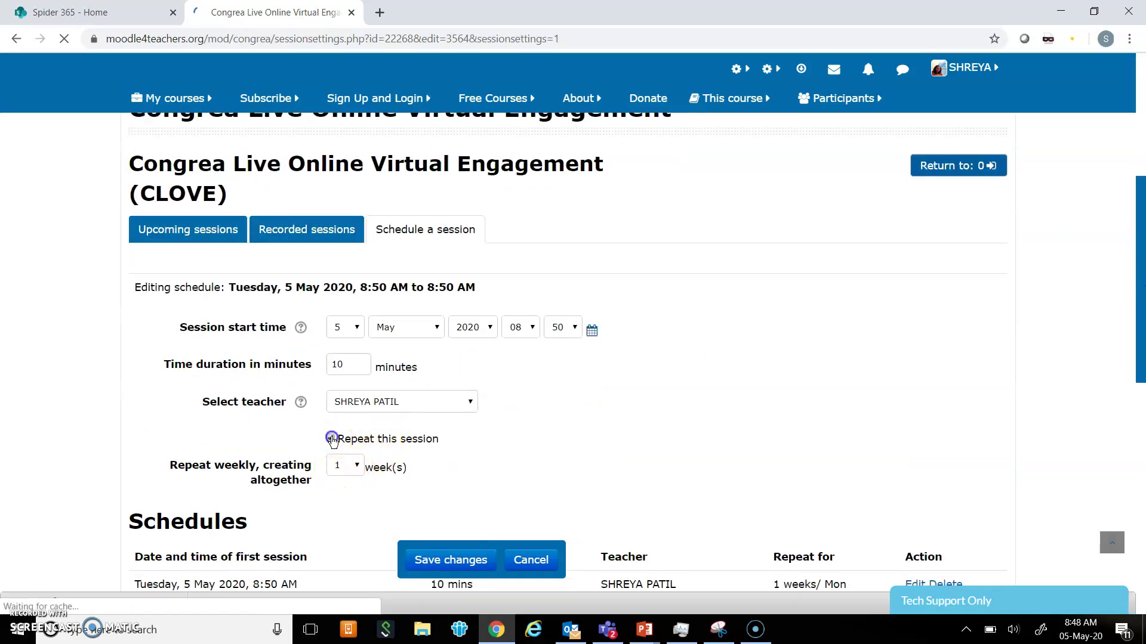
{"action": "left_click", "coordinate": [330, 440]}
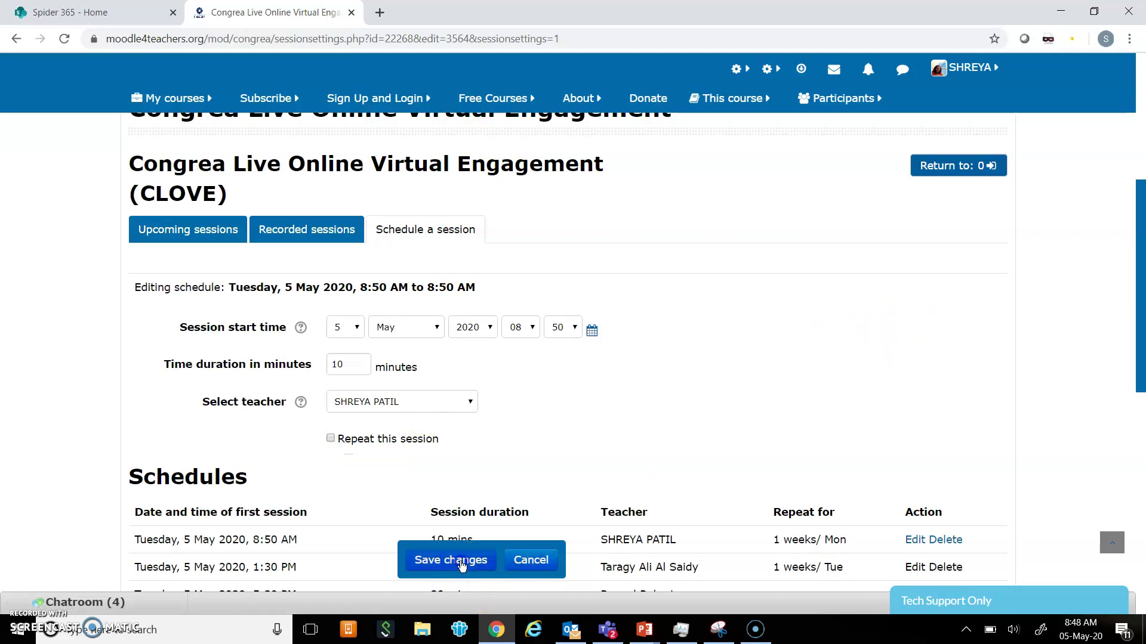
{"action": "left_click", "coordinate": [462, 564]}
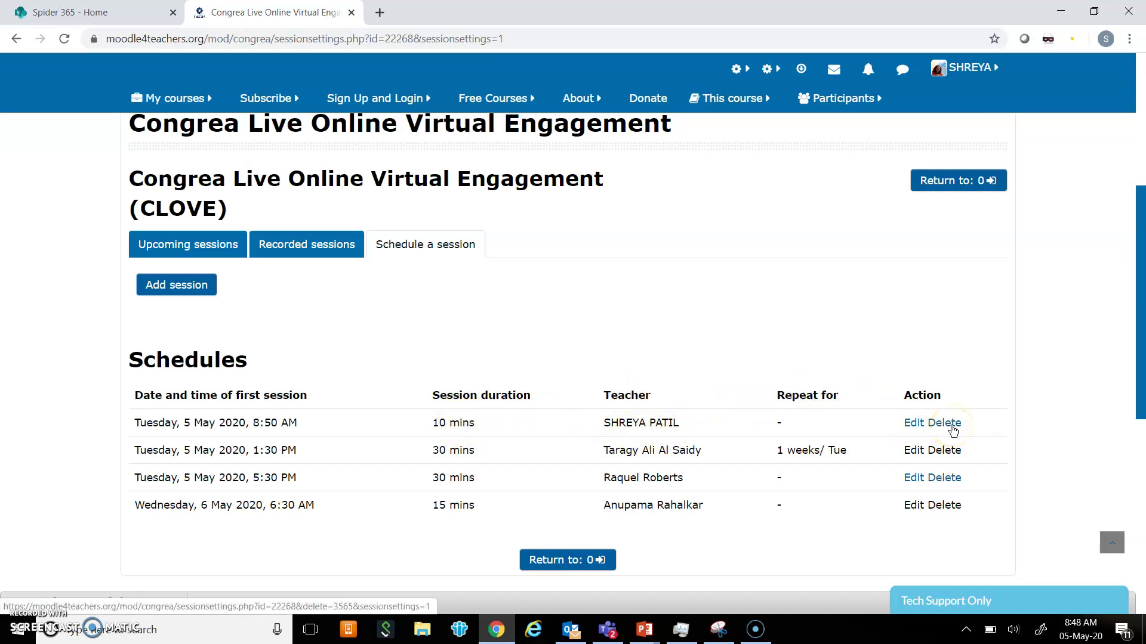
Review the Schedules page, then show the Upcoming sessions list
{"action": "scroll", "coordinate": [330, 428], "scroll_direction": "down", "scroll_amount": 2}
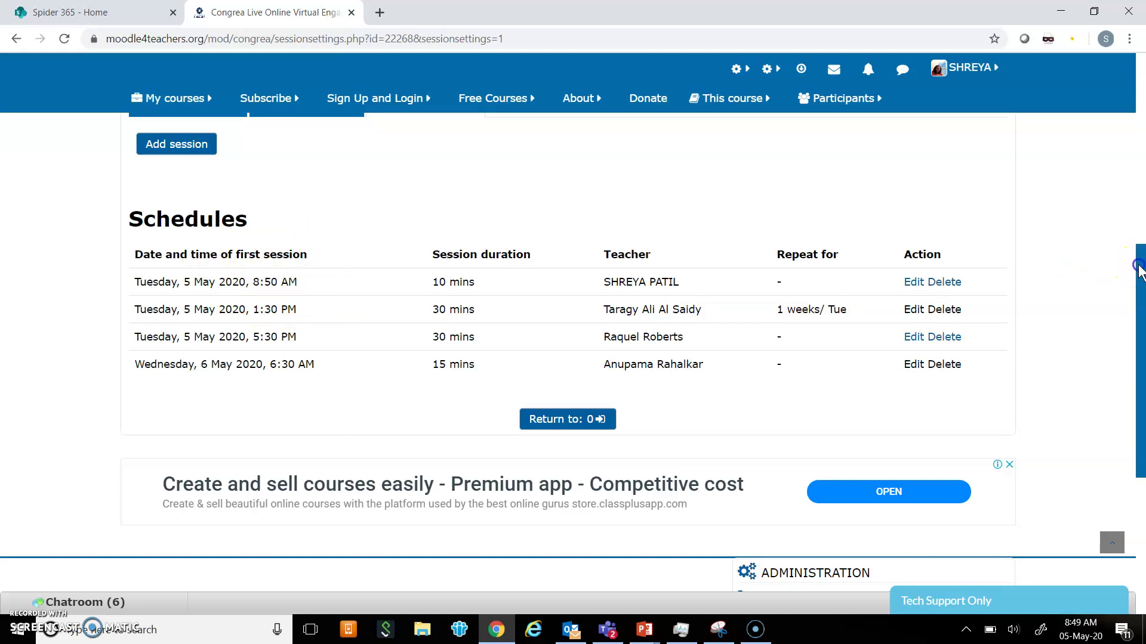
{"action": "left_click_drag", "start_coordinate": [1140, 271], "coordinate": [1141, 352]}
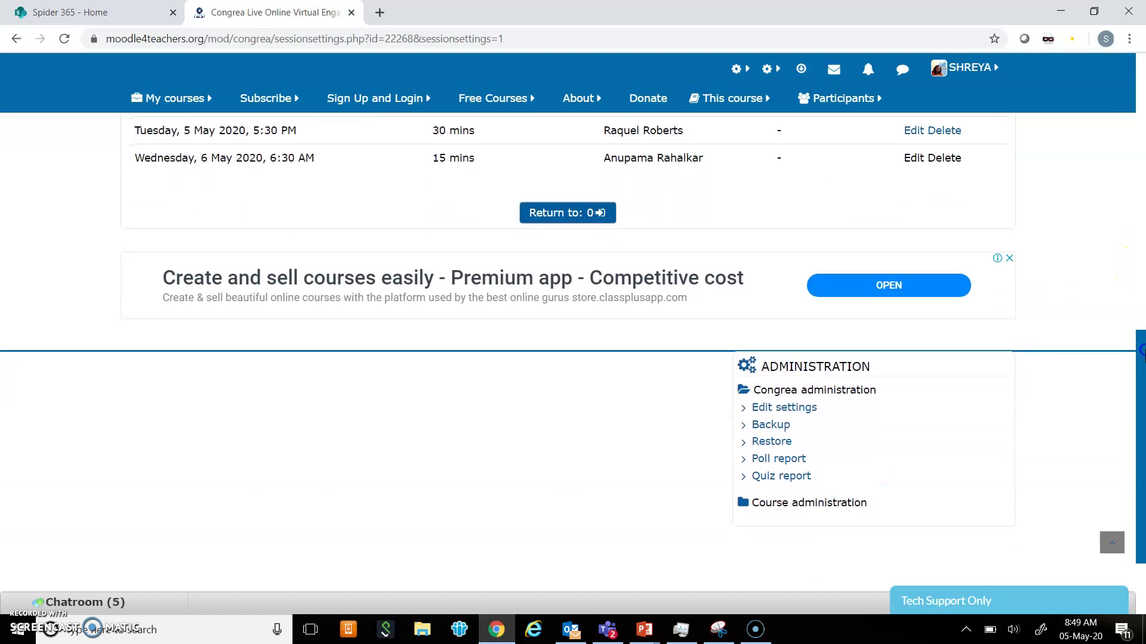
{"action": "scroll", "coordinate": [126, 416], "scroll_direction": "up", "scroll_amount": 5}
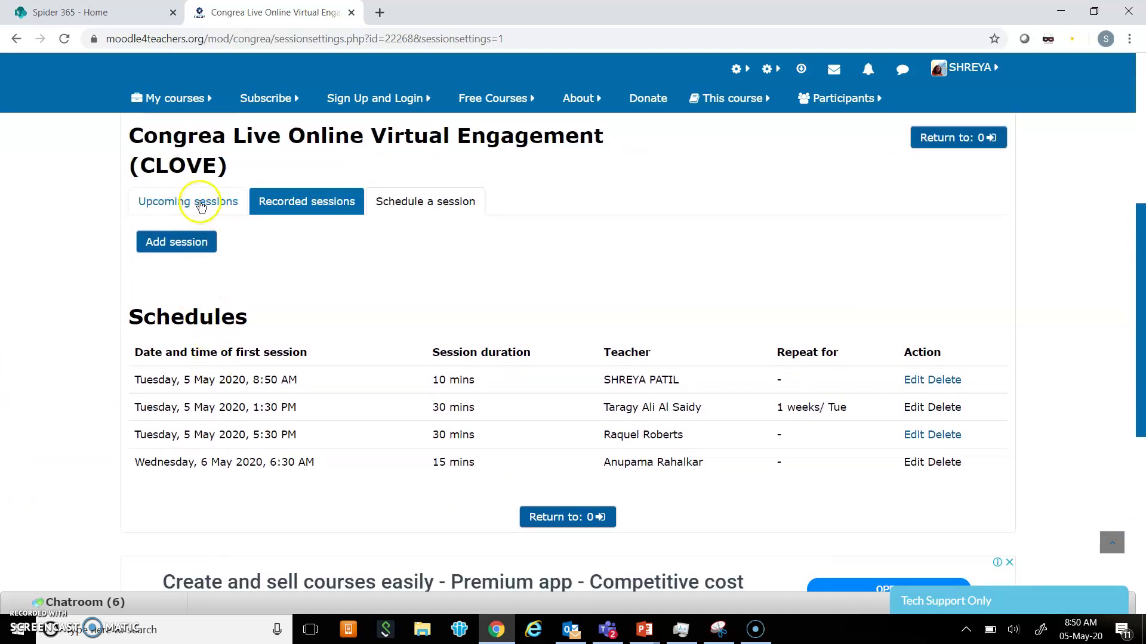
{"action": "left_click", "coordinate": [200, 203]}
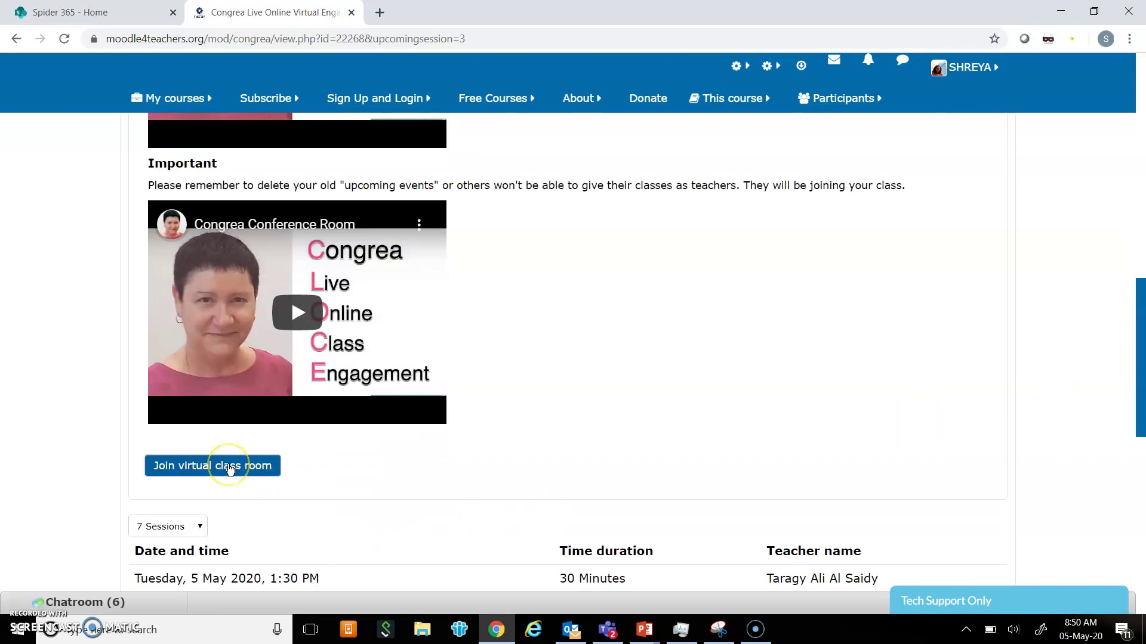
Launch the virtual classroom, pass the bandwidth, speaker, microphone and webcam checks, and join
{"action": "left_click", "coordinate": [229, 469]}
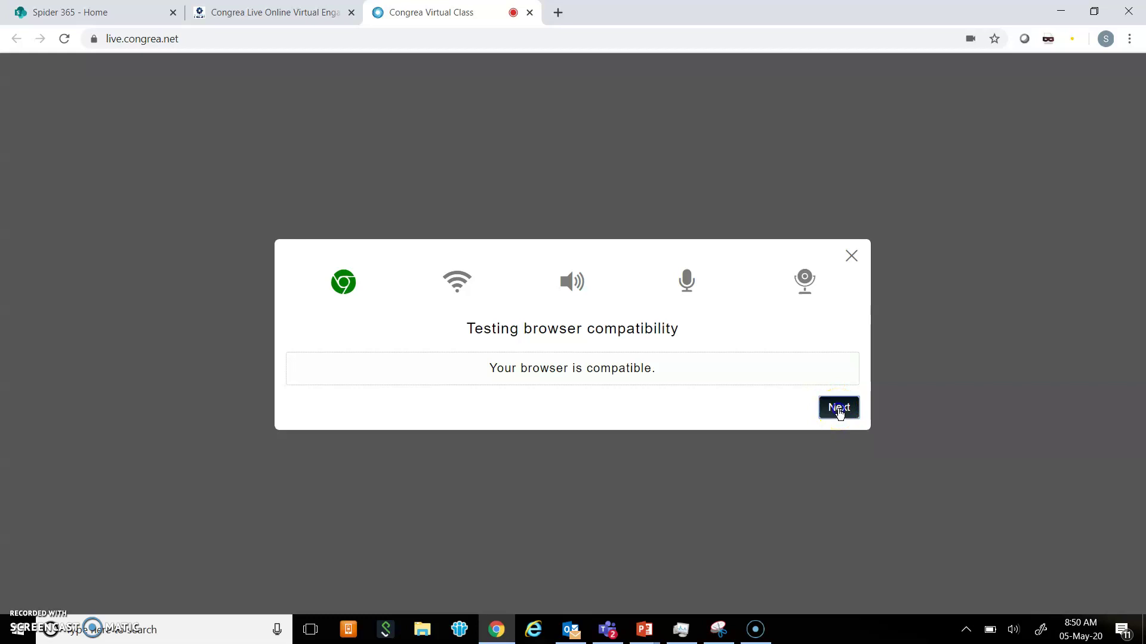
{"action": "left_click", "coordinate": [838, 408]}
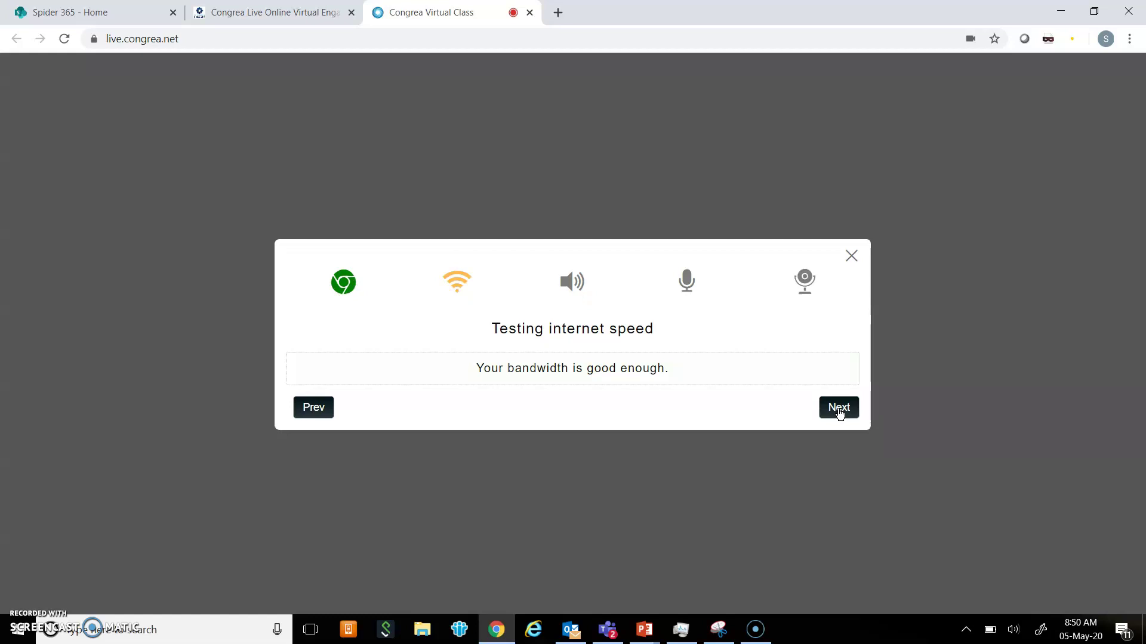
{"action": "left_click", "coordinate": [838, 408]}
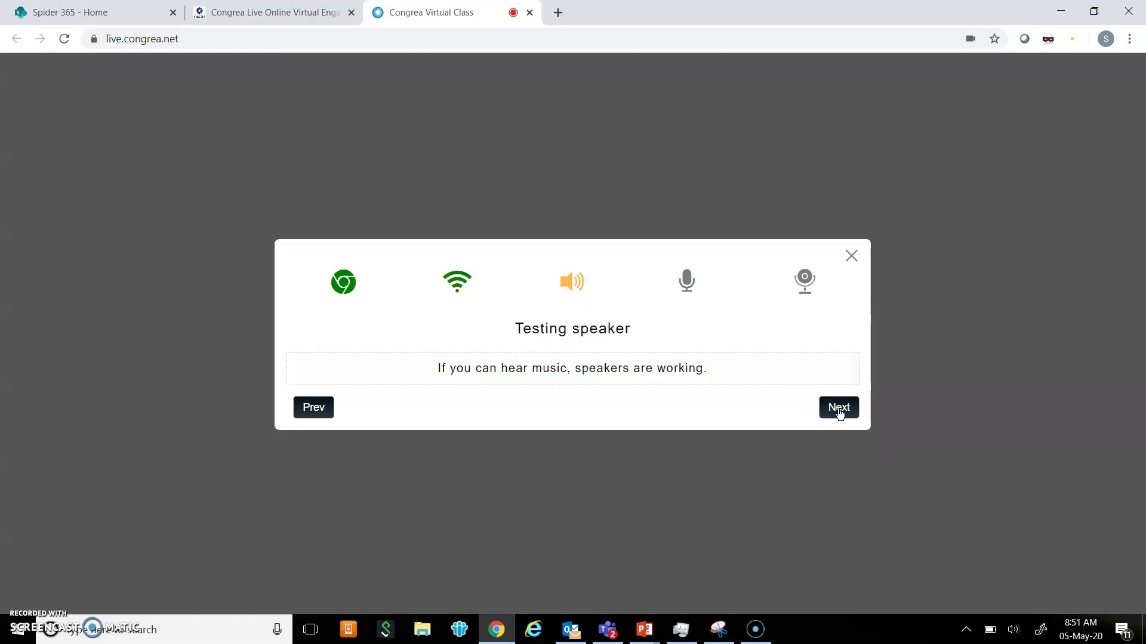
{"action": "left_click", "coordinate": [838, 409]}
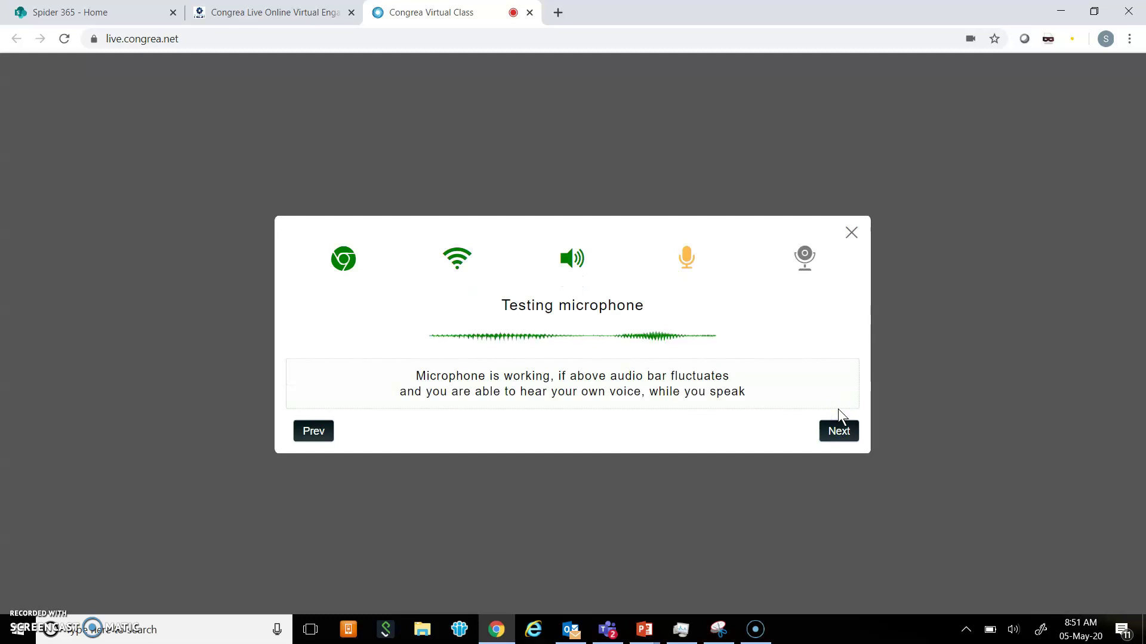
{"action": "left_click", "coordinate": [839, 429]}
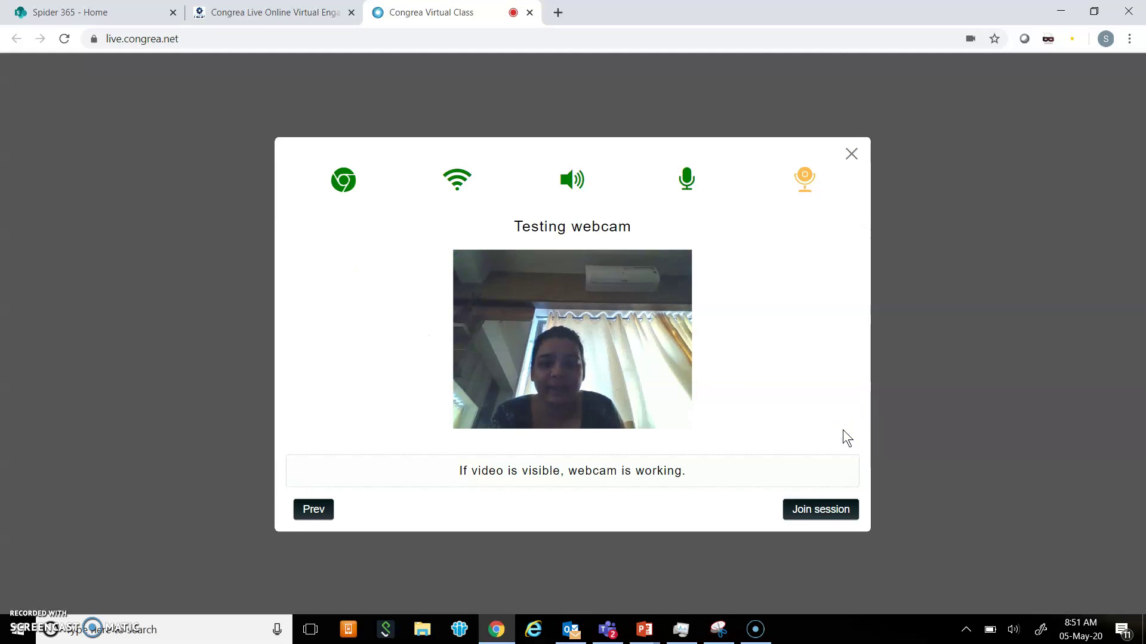
{"action": "left_click", "coordinate": [818, 514]}
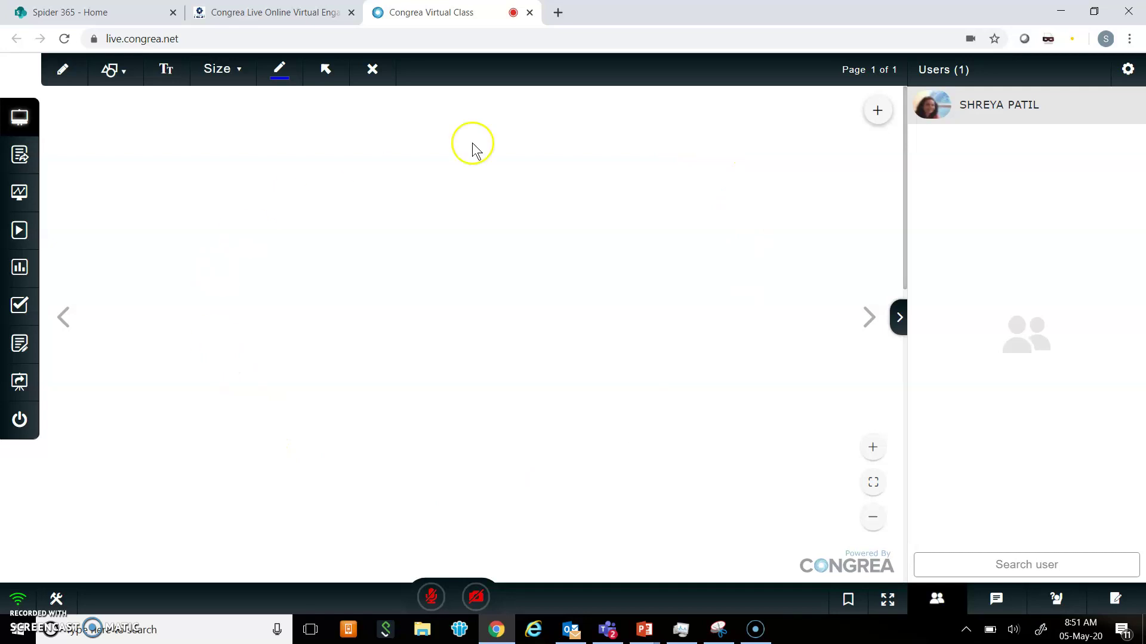
Draw a red rectangle near the whiteboard's top-left
{"action": "left_click", "coordinate": [281, 72]}
{"action": "left_click", "coordinate": [280, 119]}
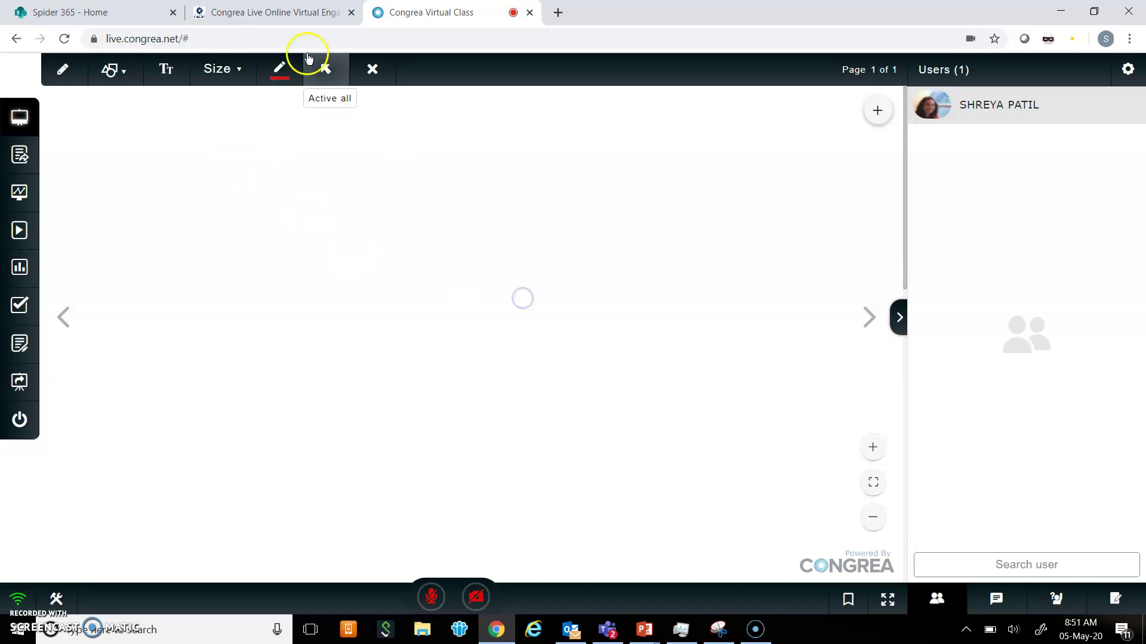
{"action": "left_click", "coordinate": [275, 82]}
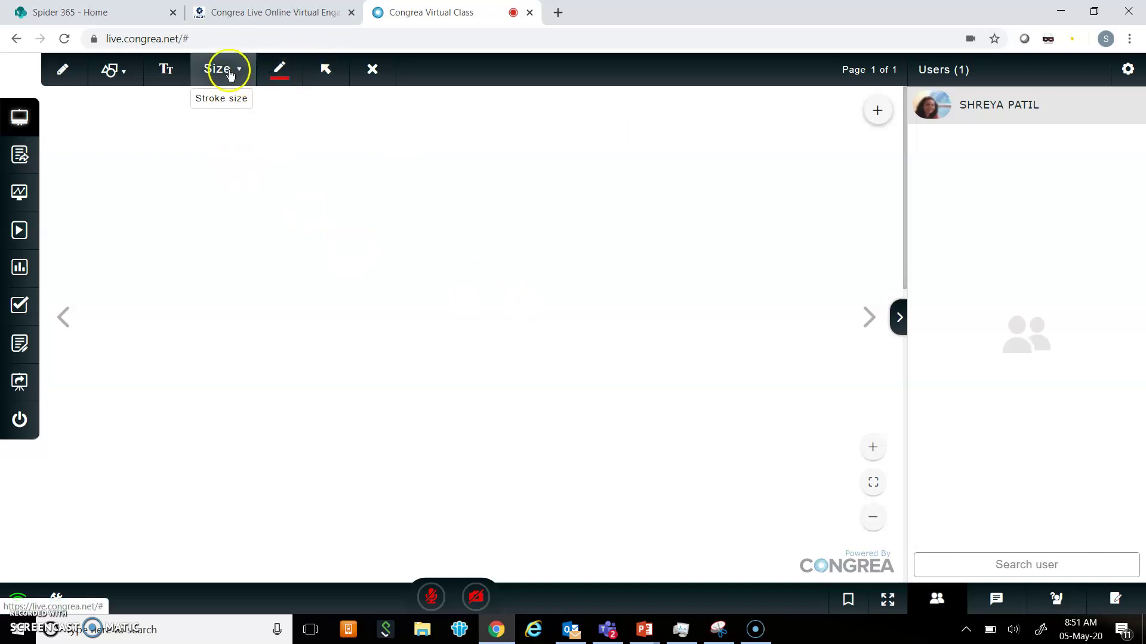
{"action": "left_click", "coordinate": [97, 70]}
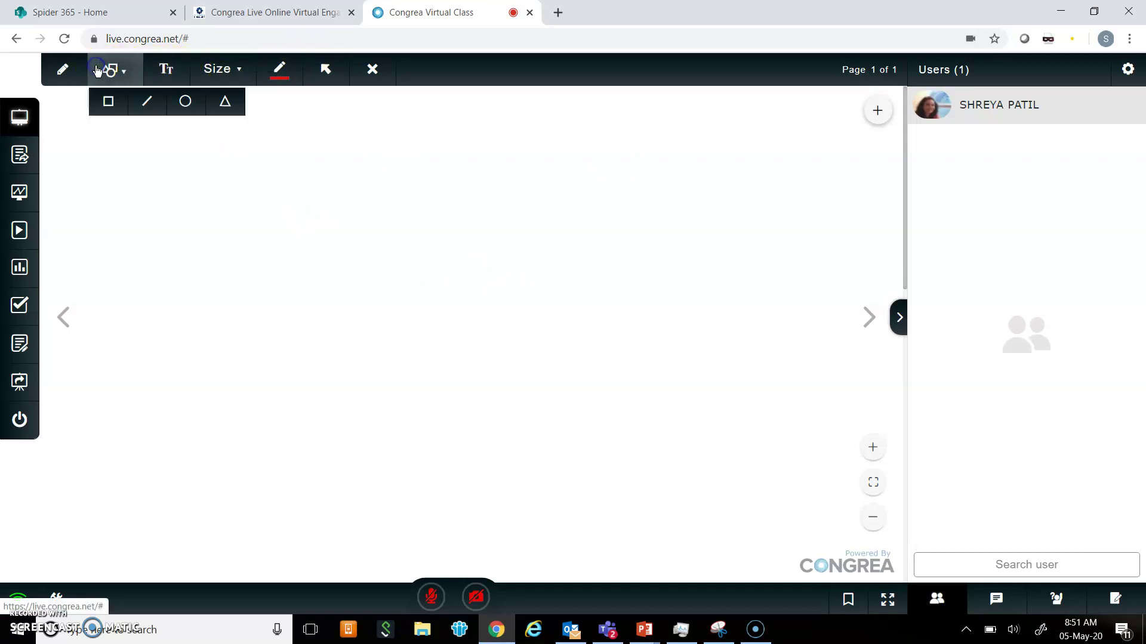
{"action": "left_click", "coordinate": [105, 100]}
{"action": "left_click_drag", "start_coordinate": [117, 159], "coordinate": [332, 299]}
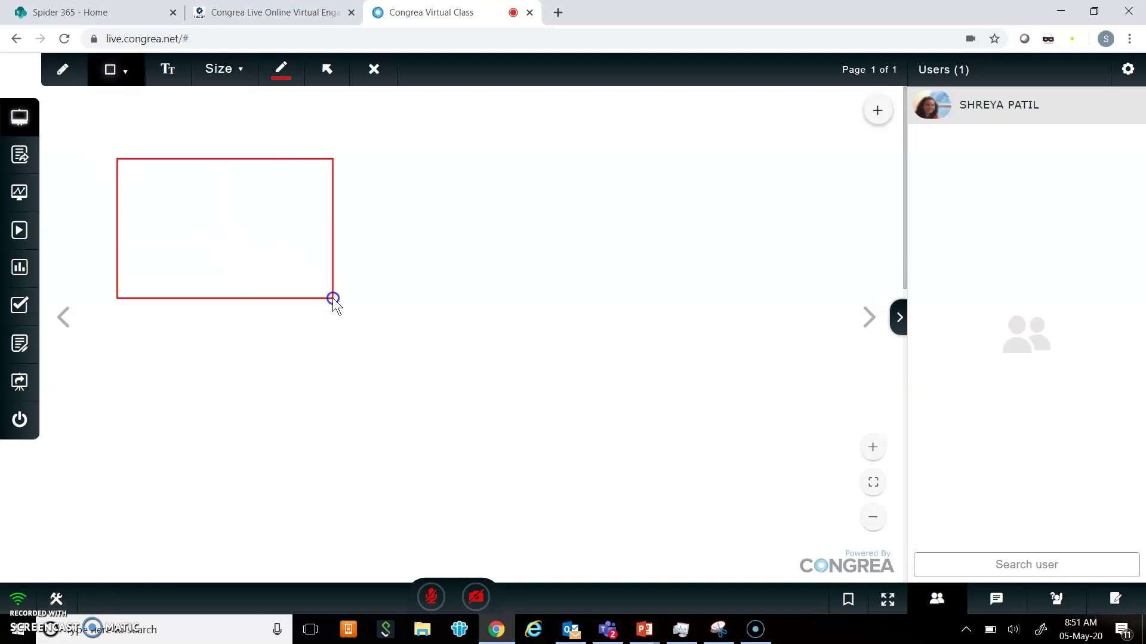
Draw a red freehand curve looping through the rectangle and off to the right
{"action": "left_click", "coordinate": [54, 75]}
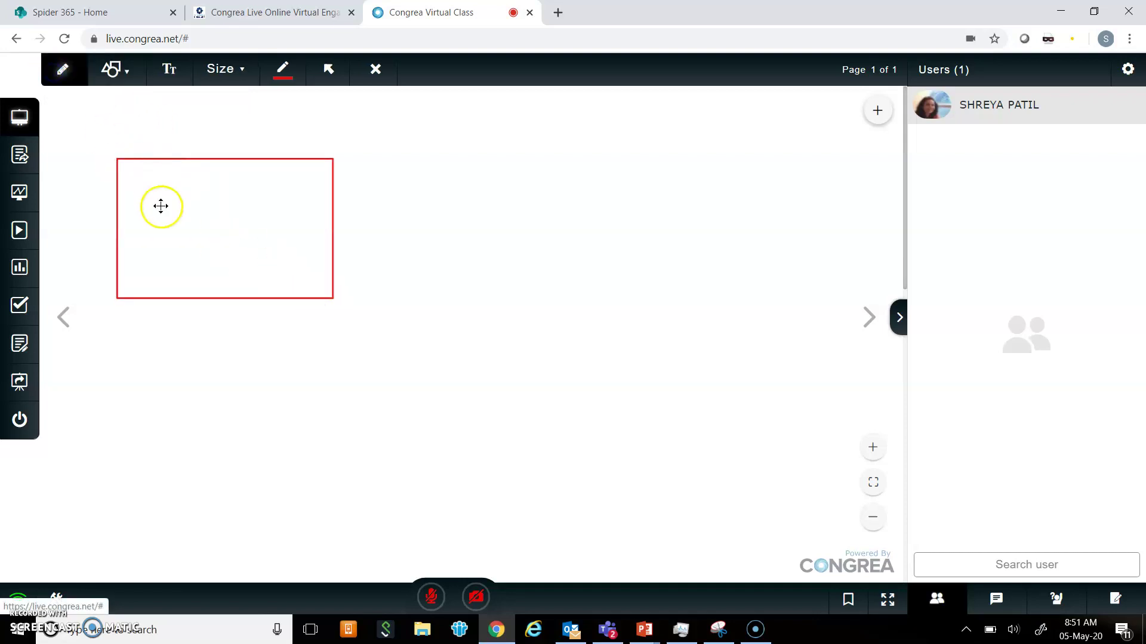
{"action": "left_click_drag", "start_coordinate": [159, 209], "coordinate": [374, 170]}
{"action": "mouse_move", "coordinate": [311, 203]}
{"action": "left_mouse_down"}
{"action": "mouse_move", "coordinate": [470, 197]}
{"action": "mouse_move", "coordinate": [499, 217]}
{"action": "left_mouse_up"}
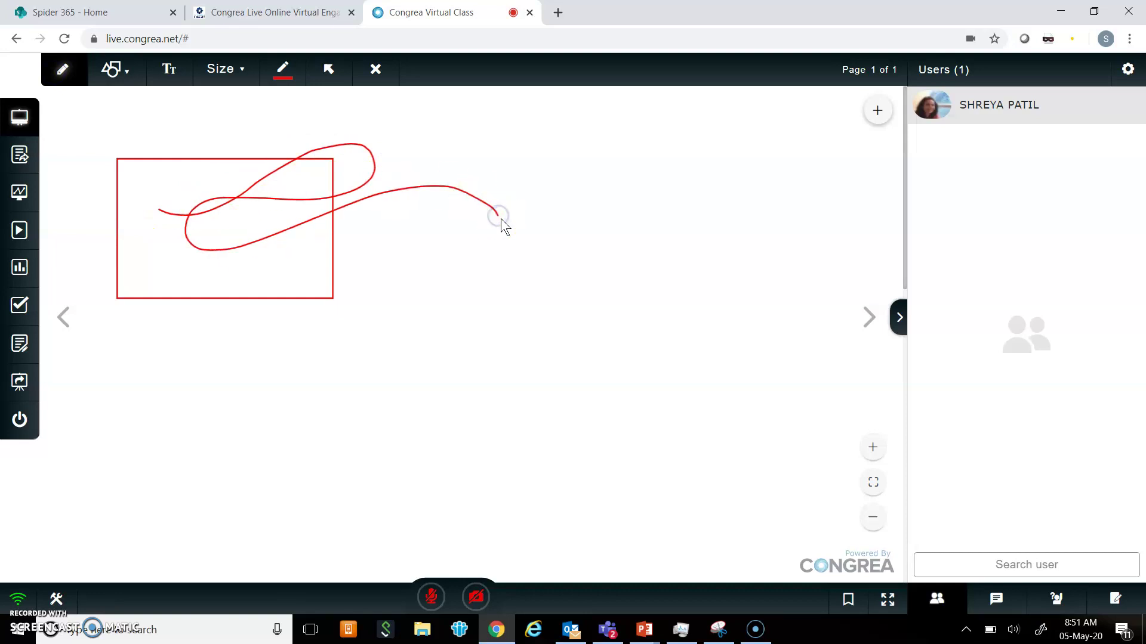
Add the red text 'Live Class on Congrea!' inside the rectangle on the whiteboard
{"action": "left_click", "coordinate": [168, 70]}
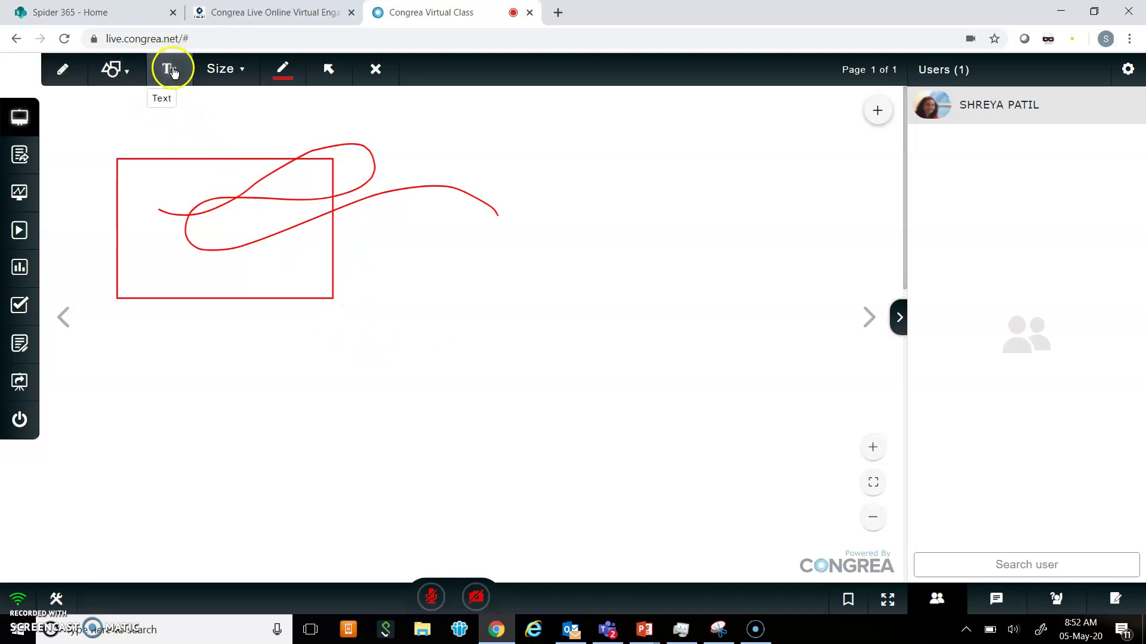
{"action": "left_click", "coordinate": [172, 70]}
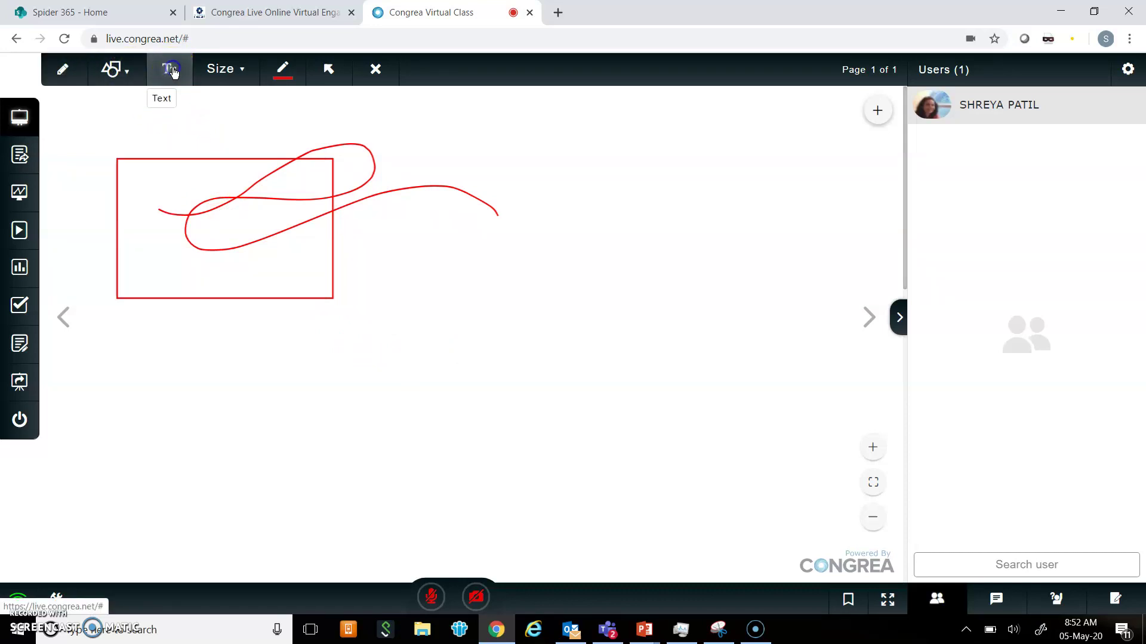
{"action": "left_click", "coordinate": [181, 213]}
{"action": "left_click", "coordinate": [230, 233]}
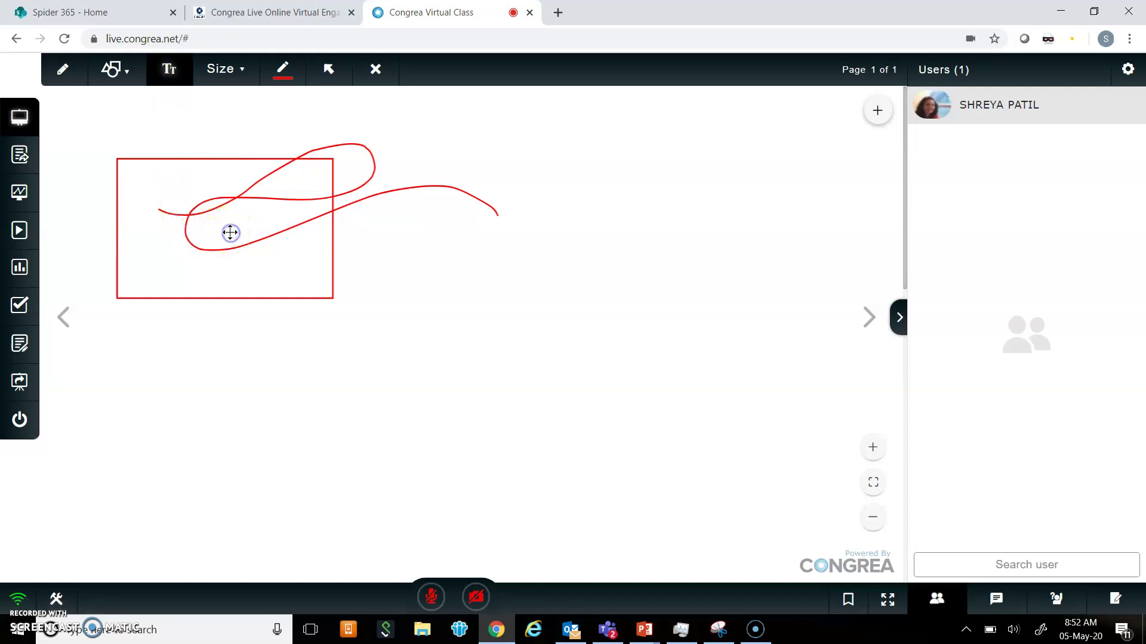
{"action": "left_click", "coordinate": [230, 233]}
{"action": "type", "text": "Live Cla"}
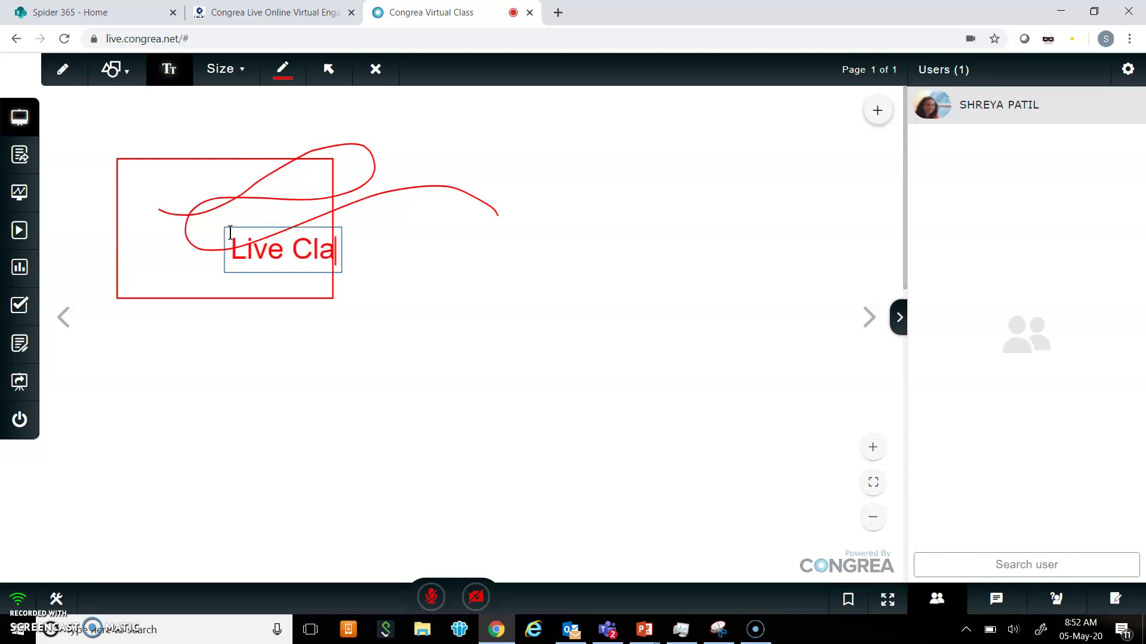
{"action": "type", "text": "ss"}
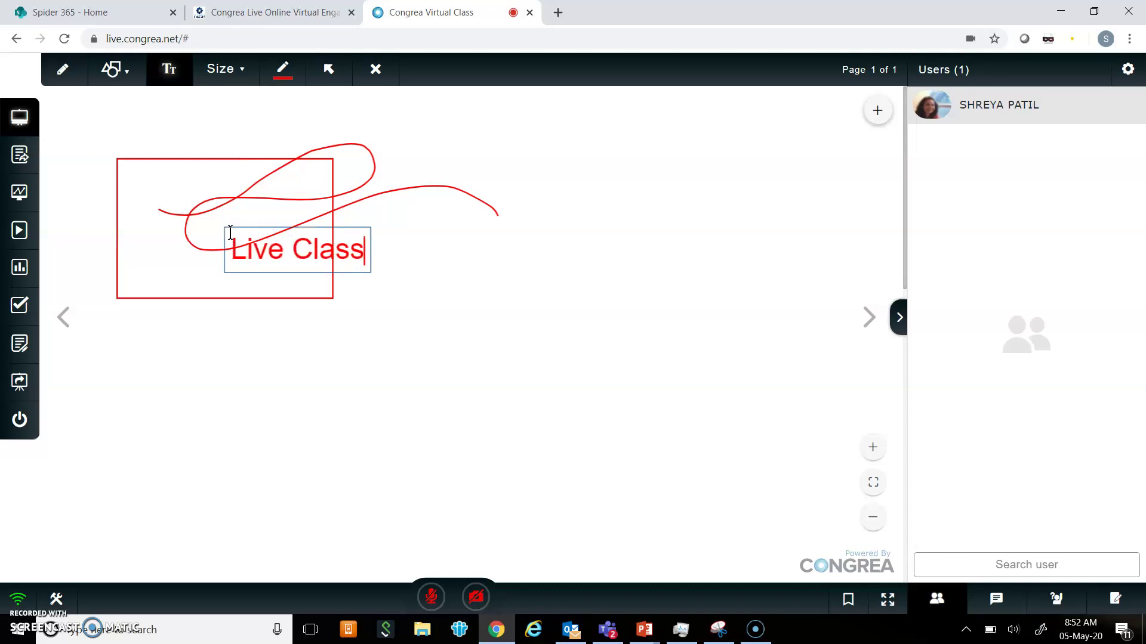
{"action": "type", "text": " on Con"}
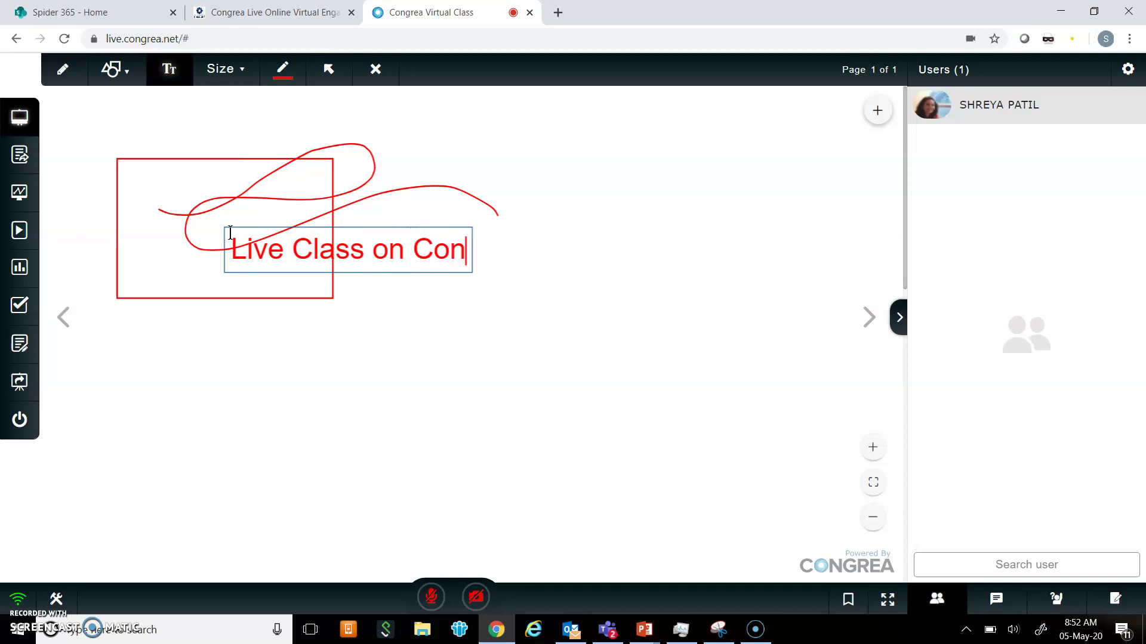
{"action": "type", "text": "grea"}
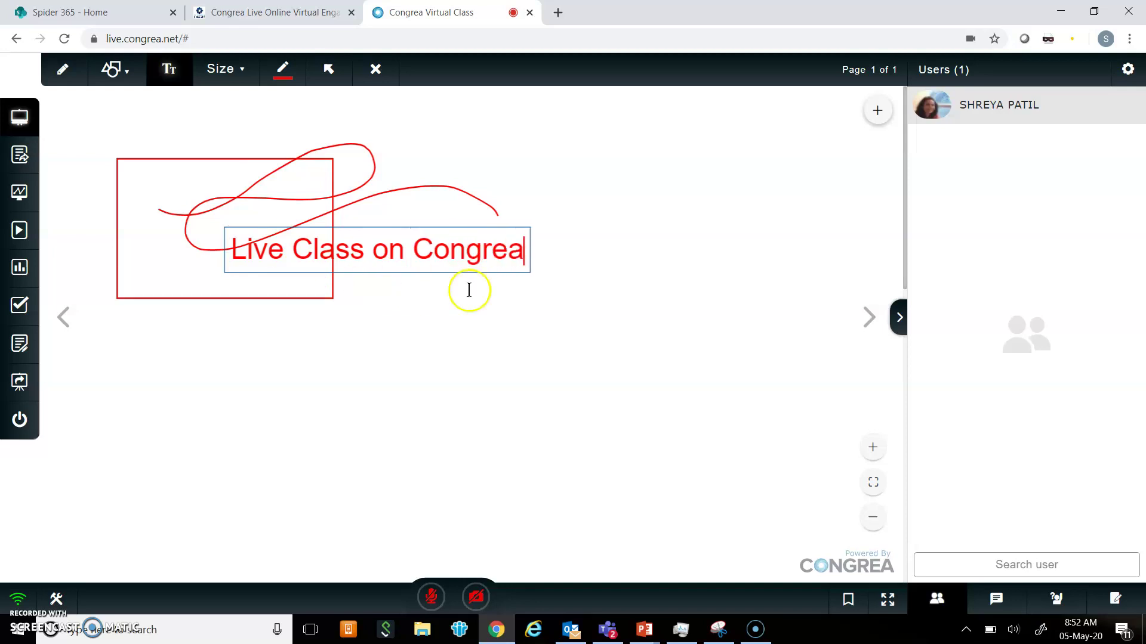
{"action": "type", "text": "!"}
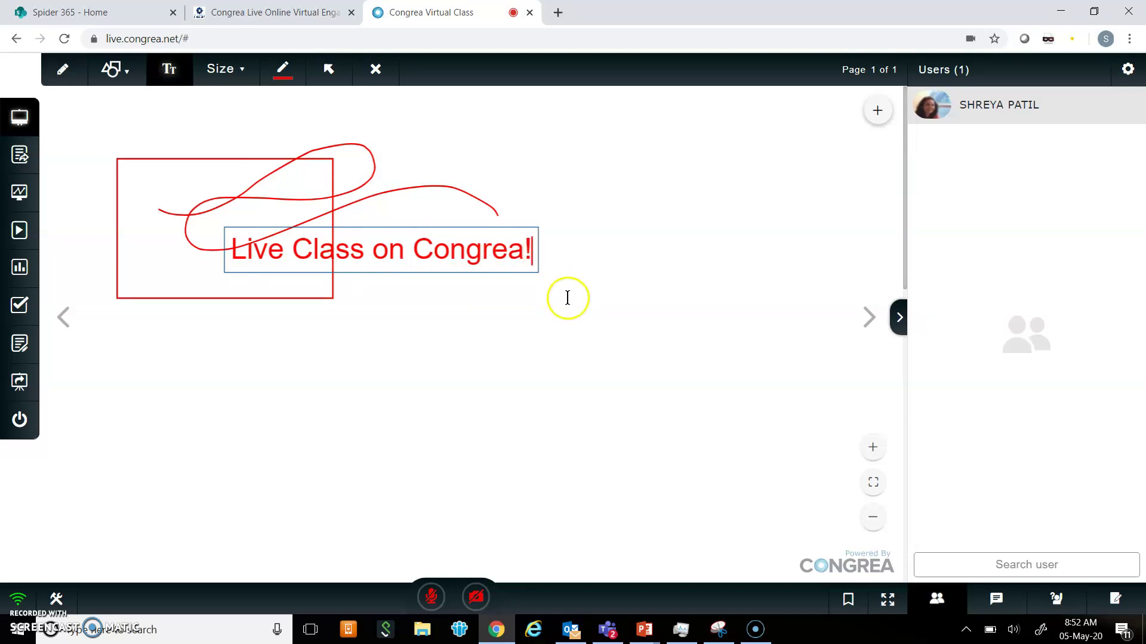
Clear all drawings and text from the whiteboard, confirming with Yes
{"action": "left_click", "coordinate": [377, 84]}
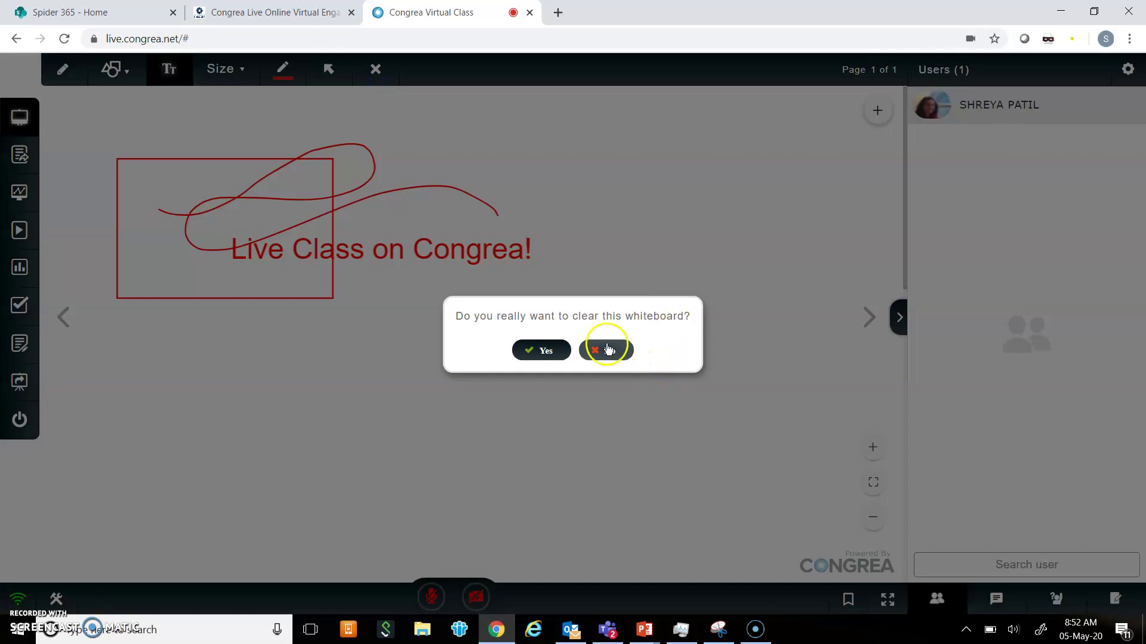
{"action": "left_click", "coordinate": [541, 349]}
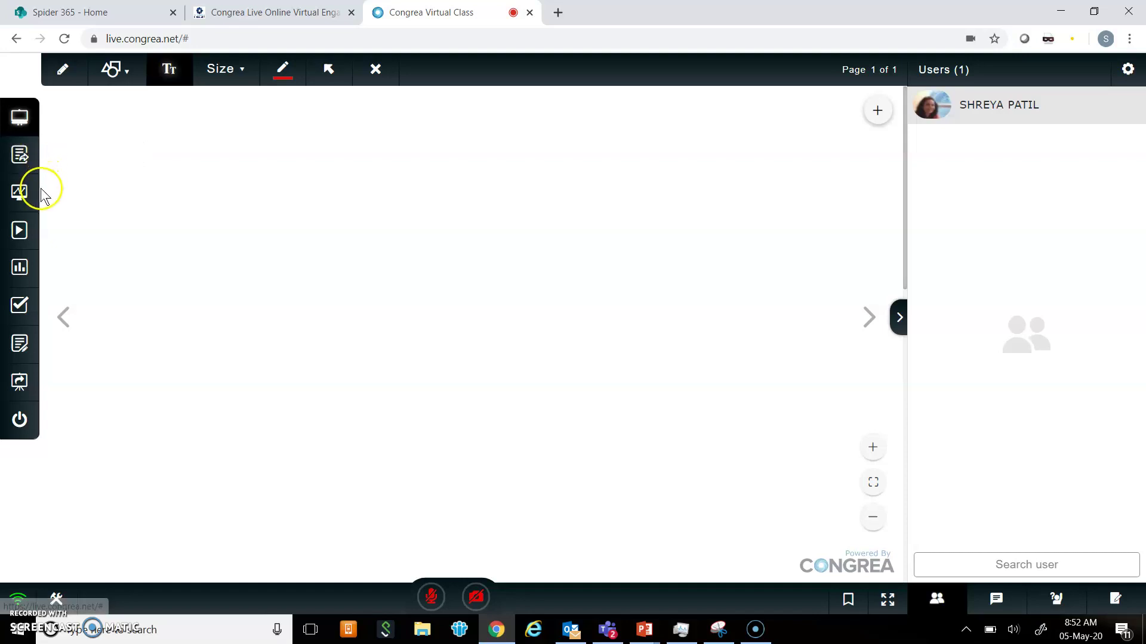
{"action": "left_click", "coordinate": [18, 193]}
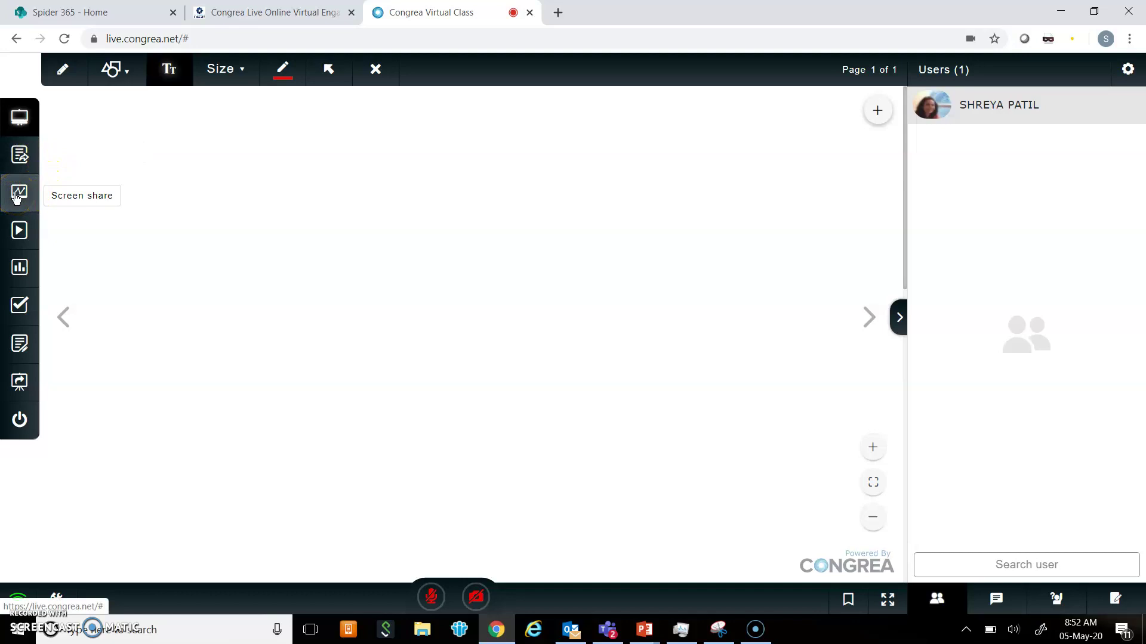
{"action": "left_click", "coordinate": [23, 229]}
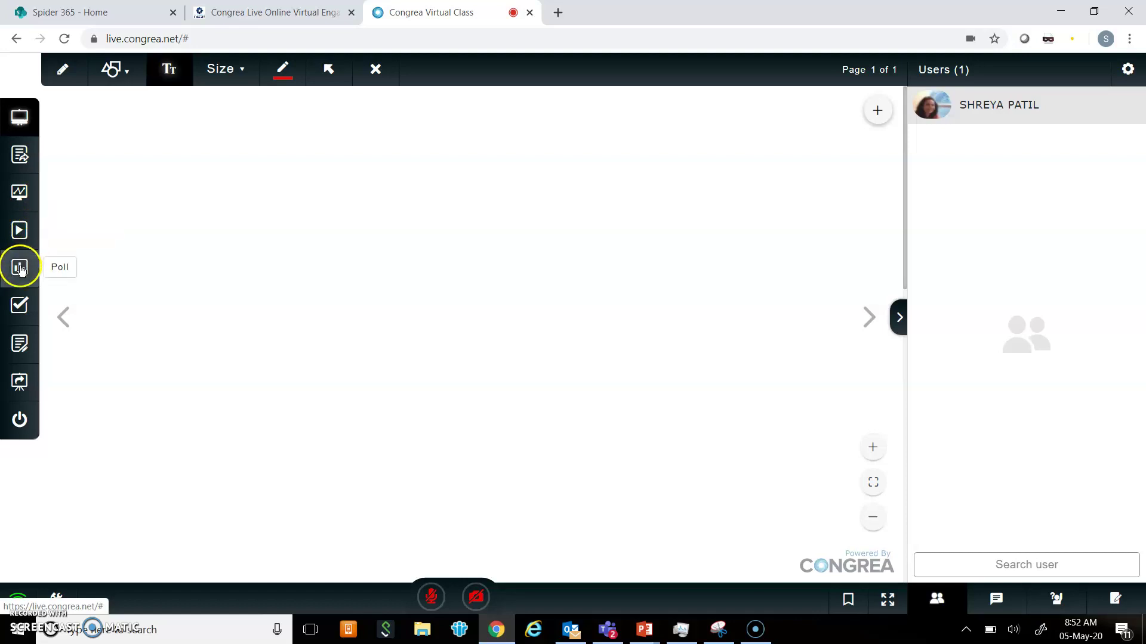
{"action": "left_click", "coordinate": [24, 236]}
{"action": "left_click", "coordinate": [23, 266]}
{"action": "left_click", "coordinate": [20, 305]}
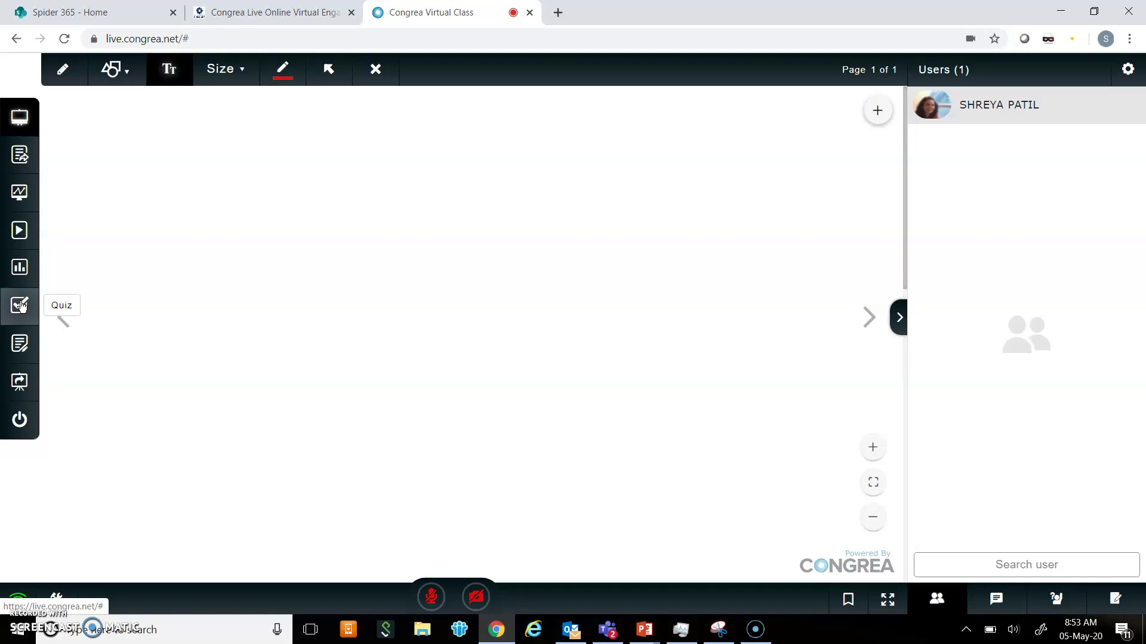
{"action": "left_click", "coordinate": [20, 343]}
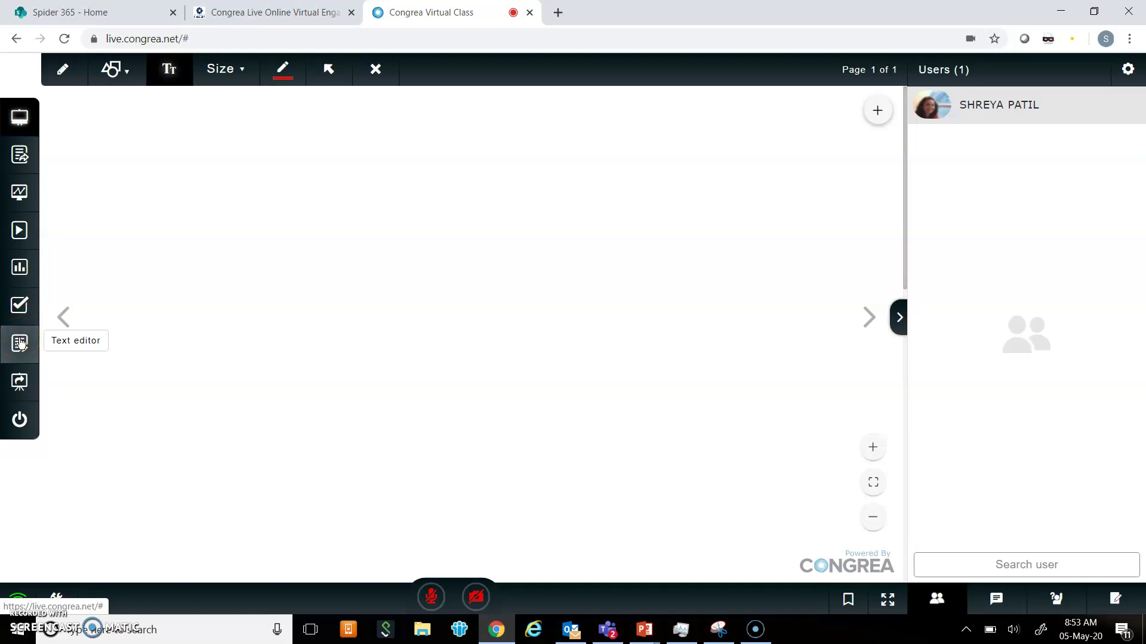
{"action": "left_click", "coordinate": [19, 385]}
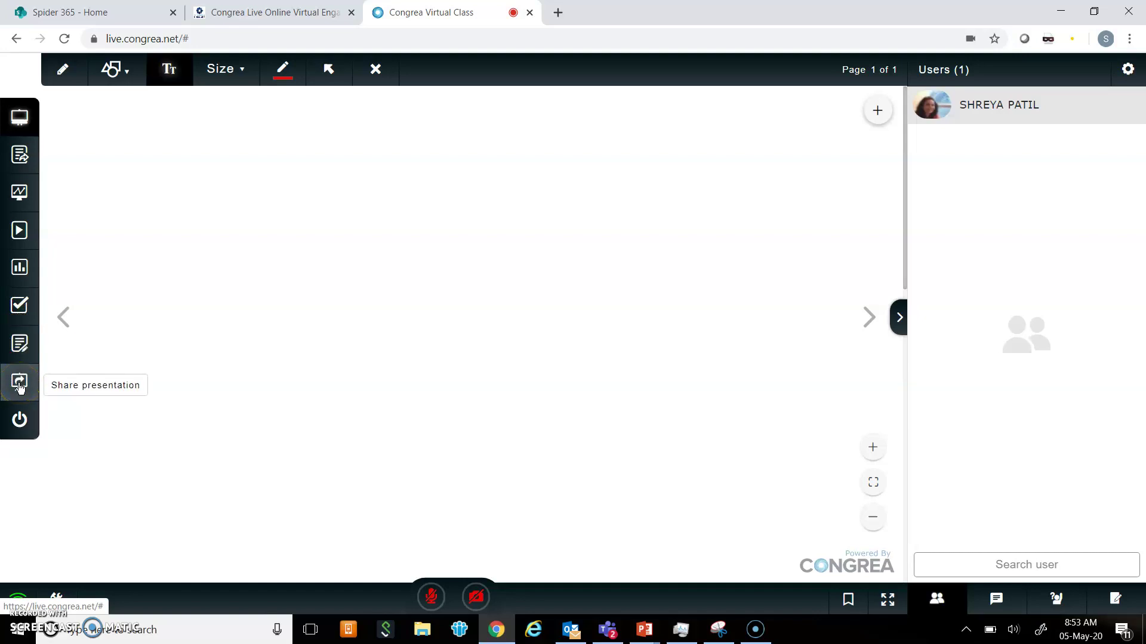
{"action": "left_click", "coordinate": [20, 421]}
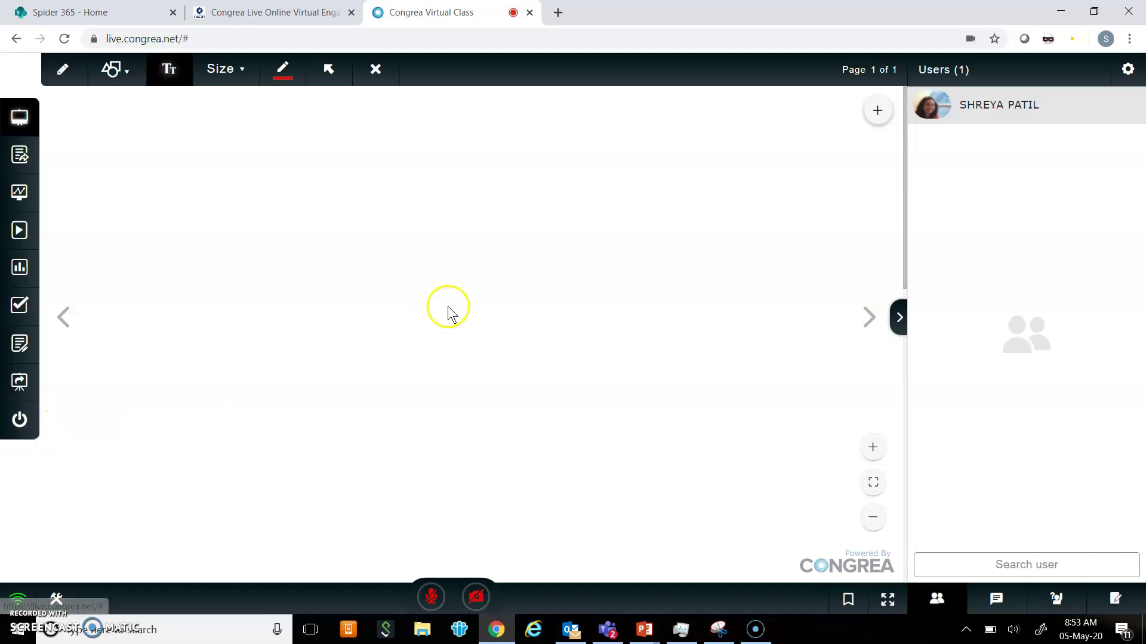
{"action": "left_click", "coordinate": [874, 450]}
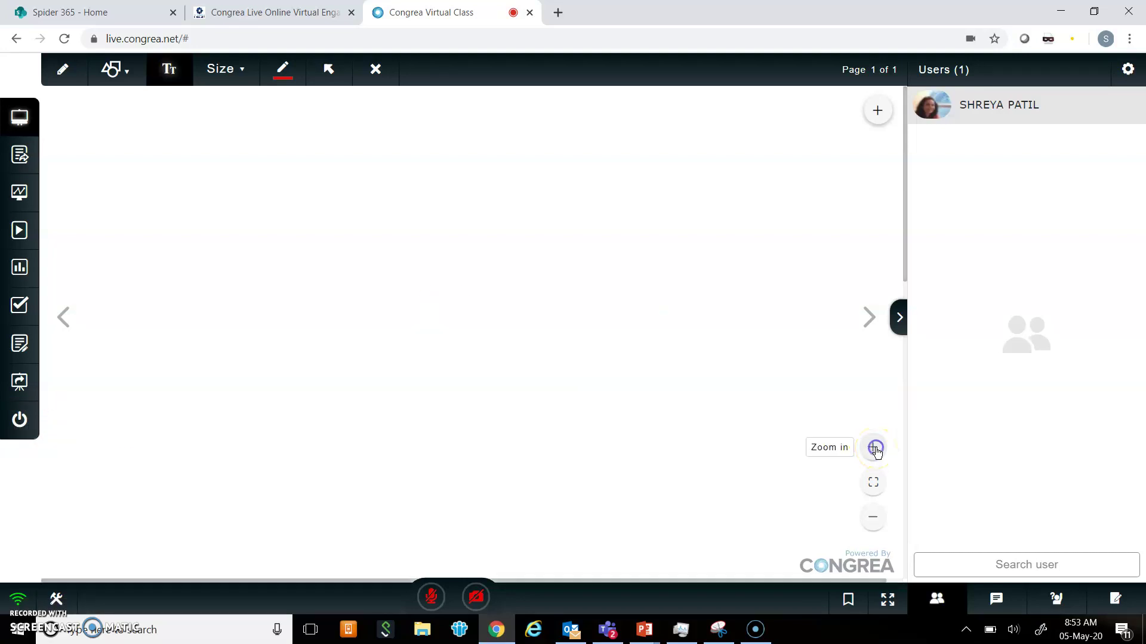
{"action": "left_click", "coordinate": [875, 486]}
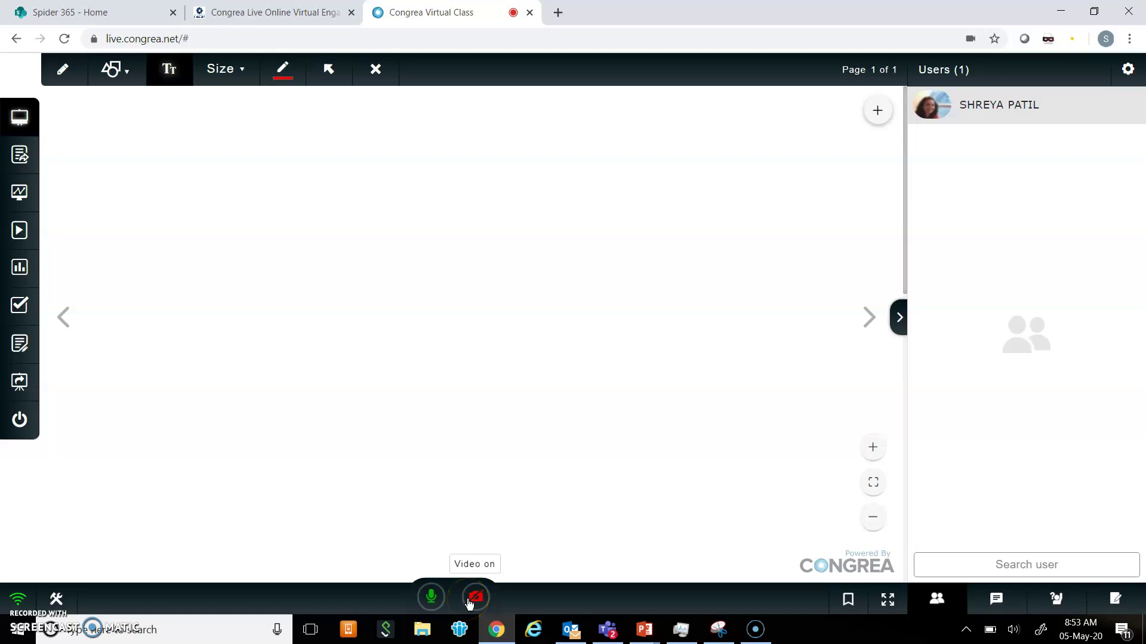
{"action": "left_click", "coordinate": [431, 597]}
{"action": "left_click", "coordinate": [428, 604]}
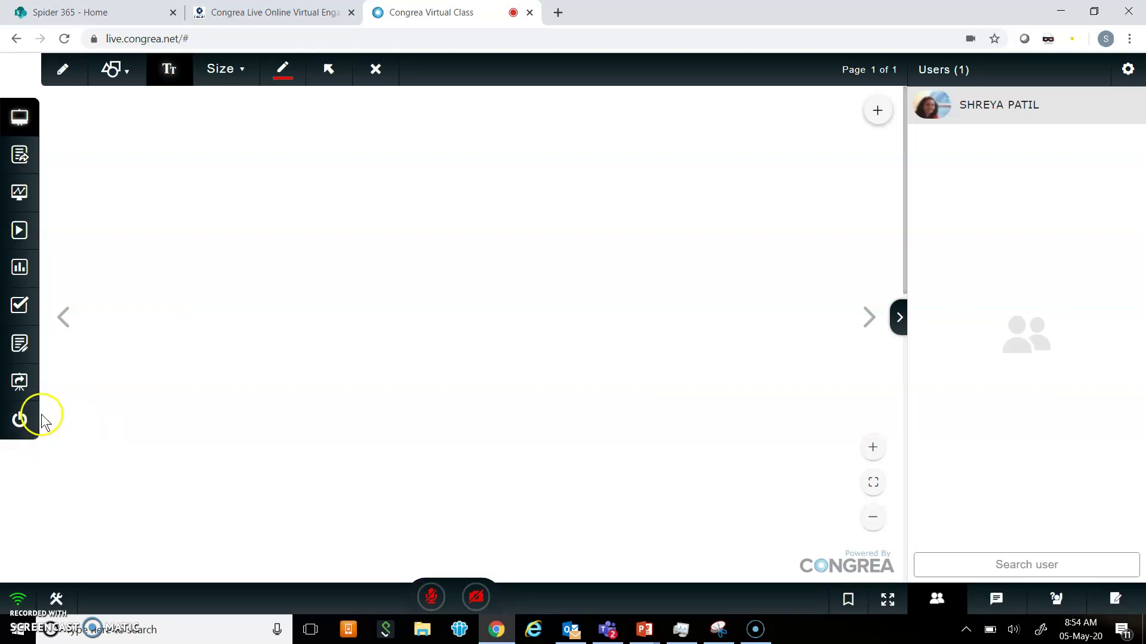
End the class session via the sidebar power icon, confirm, and return to Moodle
{"action": "left_click", "coordinate": [14, 420]}
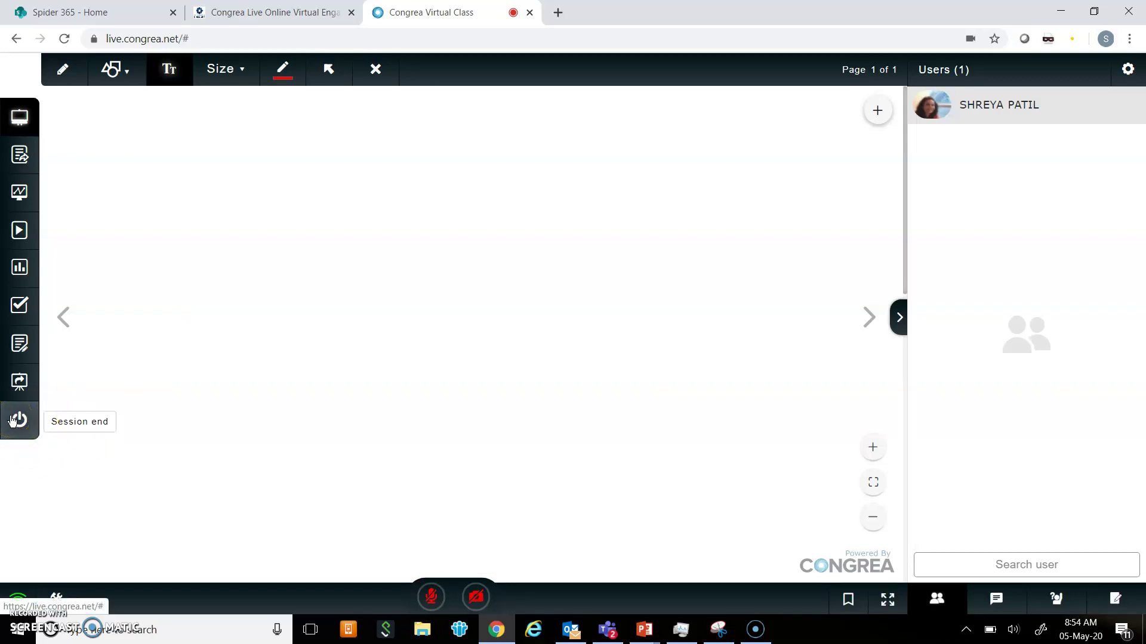
{"action": "left_click", "coordinate": [18, 421]}
{"action": "left_click", "coordinate": [19, 421]}
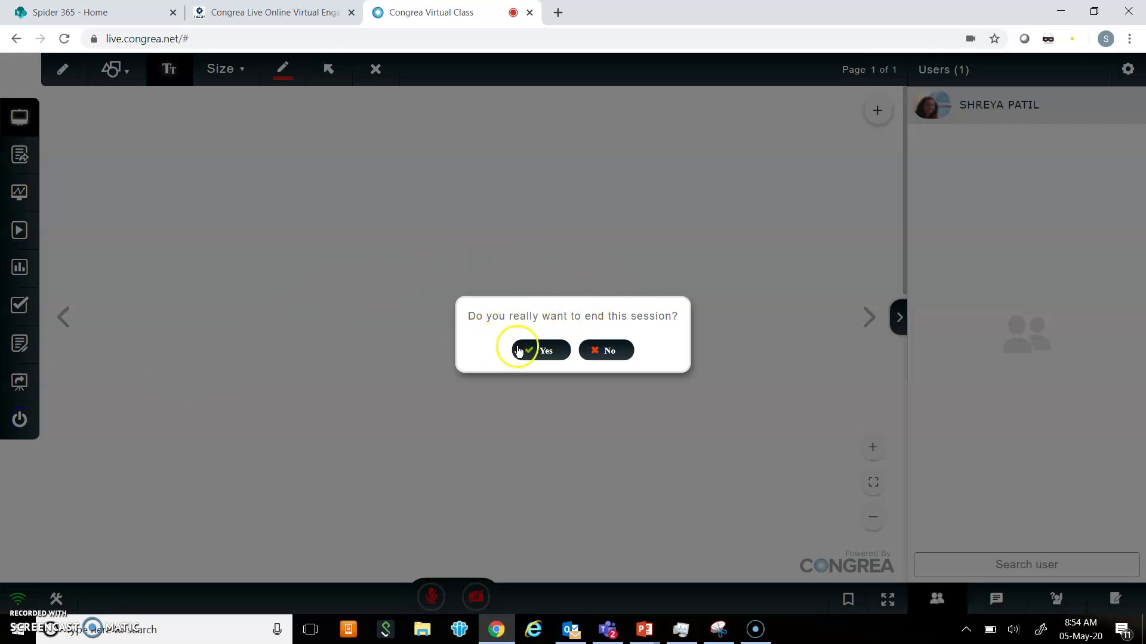
{"action": "left_click", "coordinate": [541, 350]}
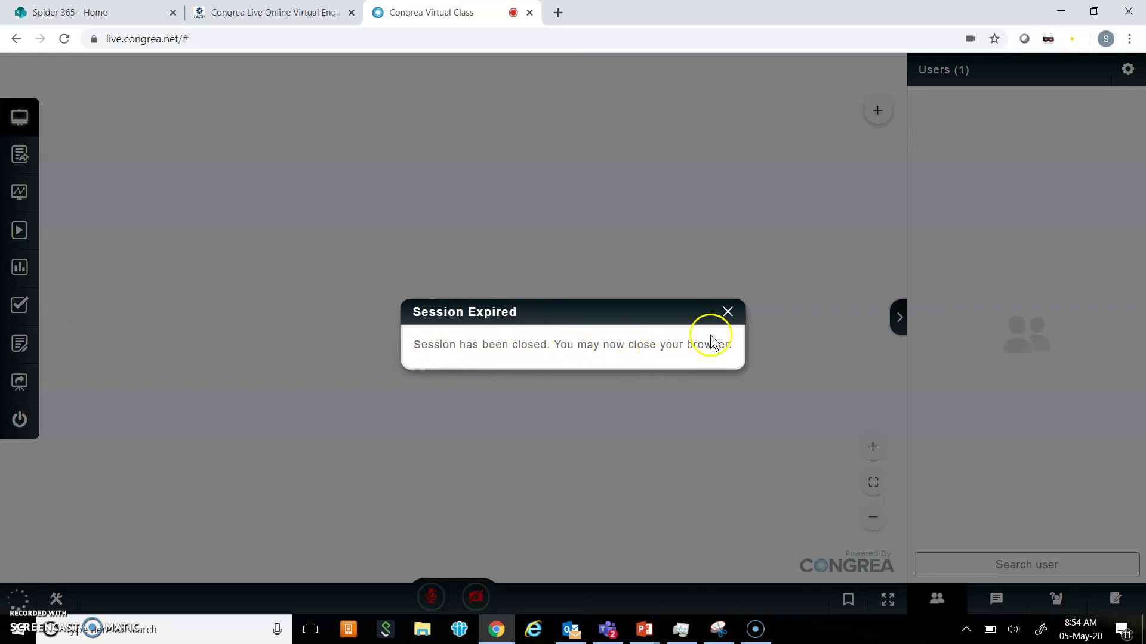
{"action": "left_click", "coordinate": [728, 311]}
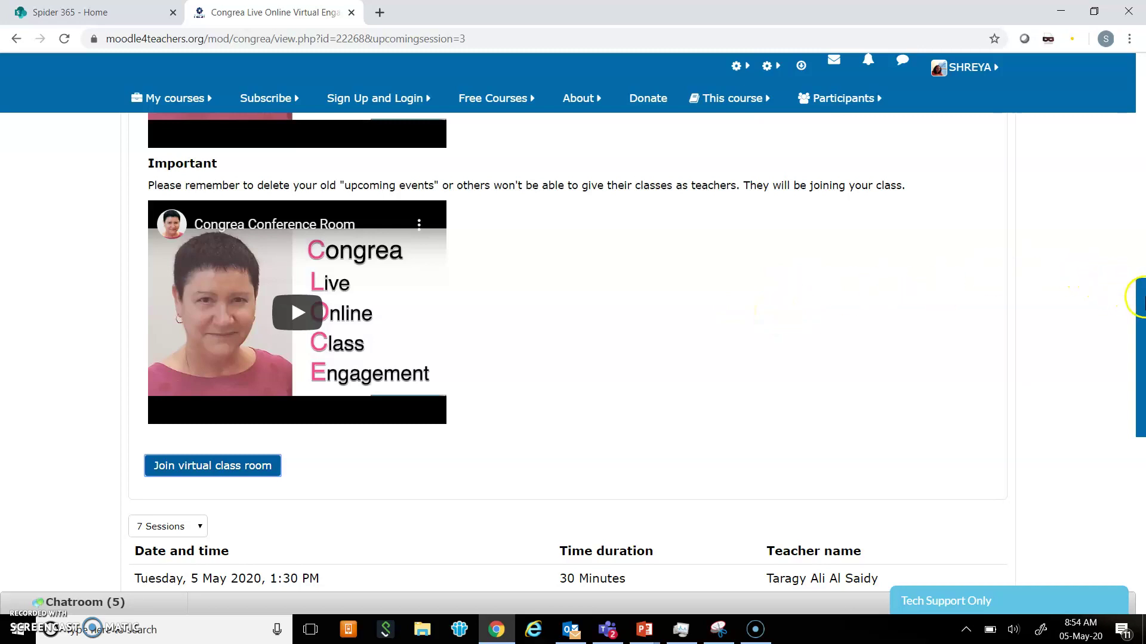
Scroll to the upcoming sessions table listing sessions from Tuesday, 5 May 2020 to Wednesday, 6 May
{"action": "left_click_drag", "start_coordinate": [1139, 297], "coordinate": [1141, 356]}
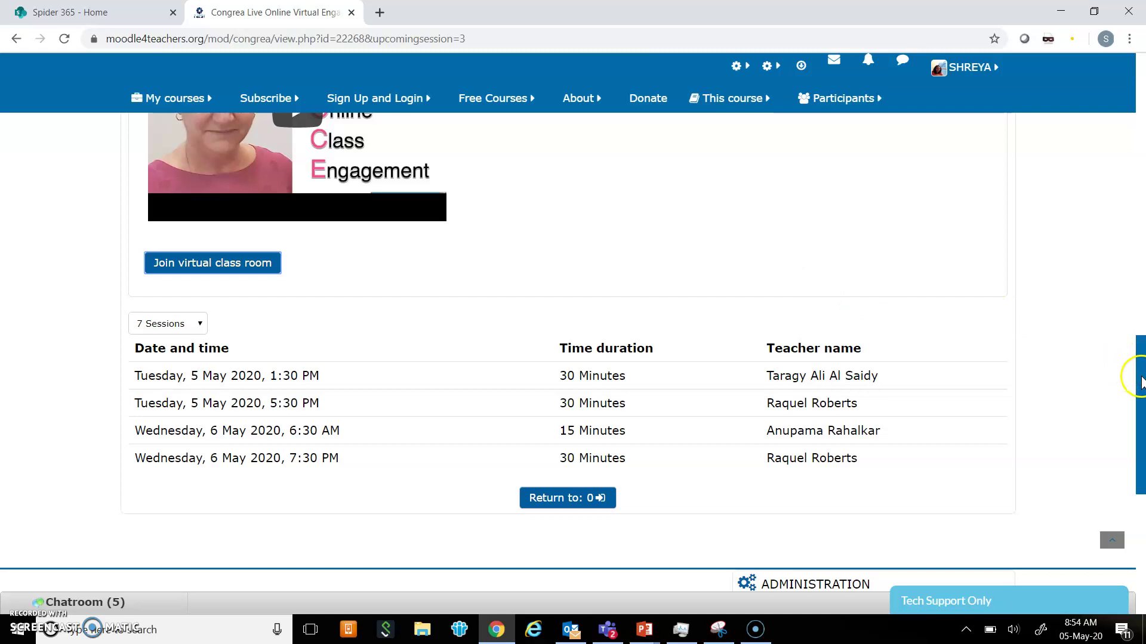
{"action": "left_click_drag", "start_coordinate": [1141, 382], "coordinate": [1142, 393]}
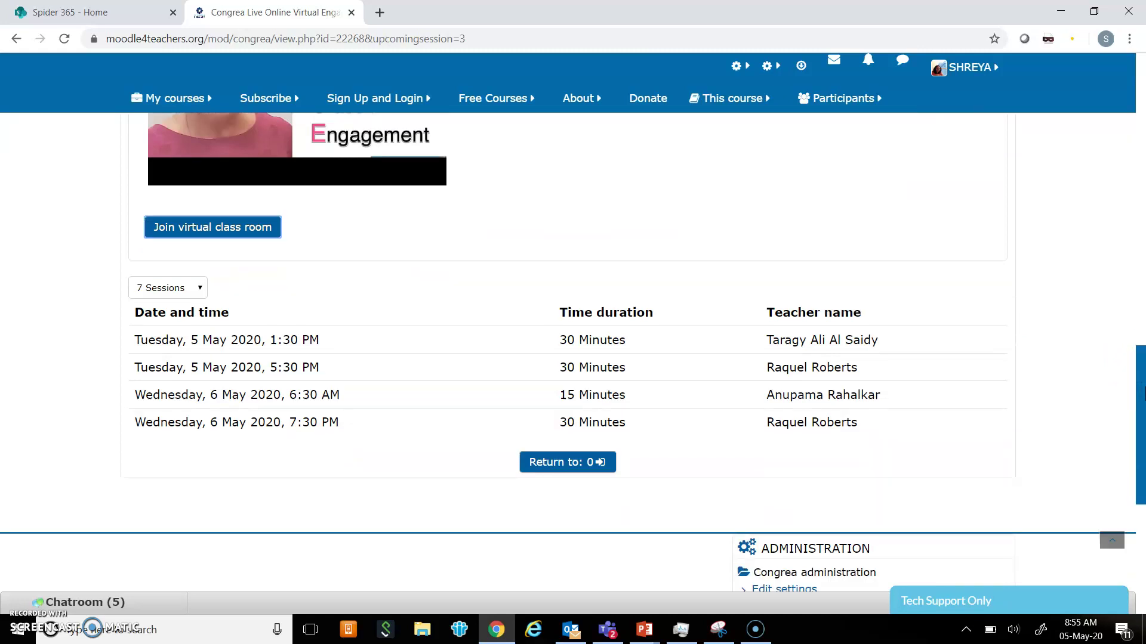